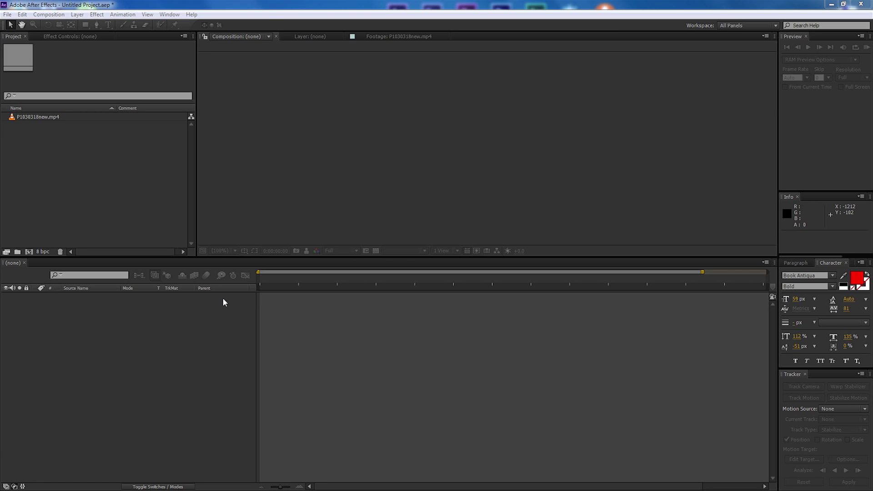
- Open P1030318new.mp4 in the Footage viewer to preview the 4096 x 2160, 24 fps train-yard shot
double_click(35, 119)
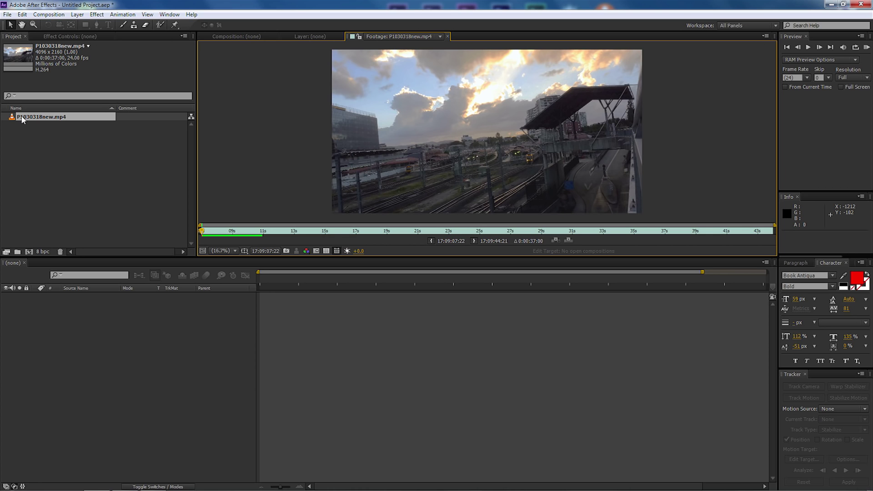
left_click(205, 232)
left_click_drag(206, 233, 387, 232)
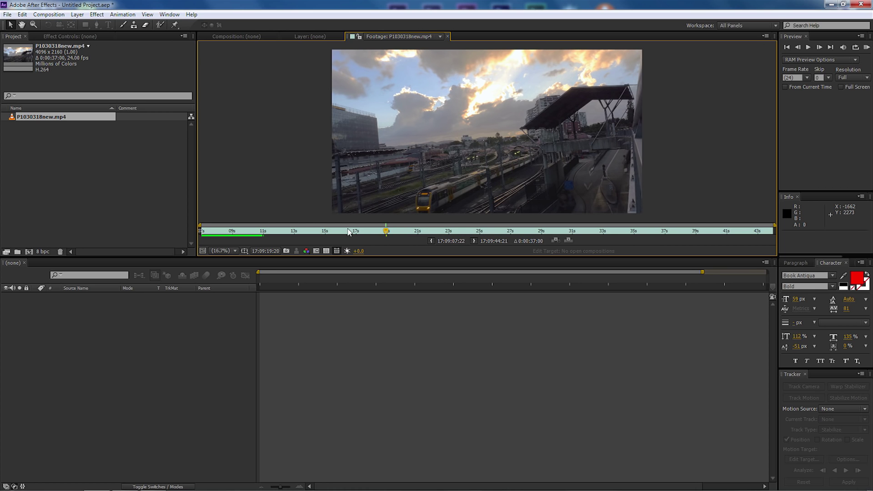
left_click_drag(349, 232, 302, 231)
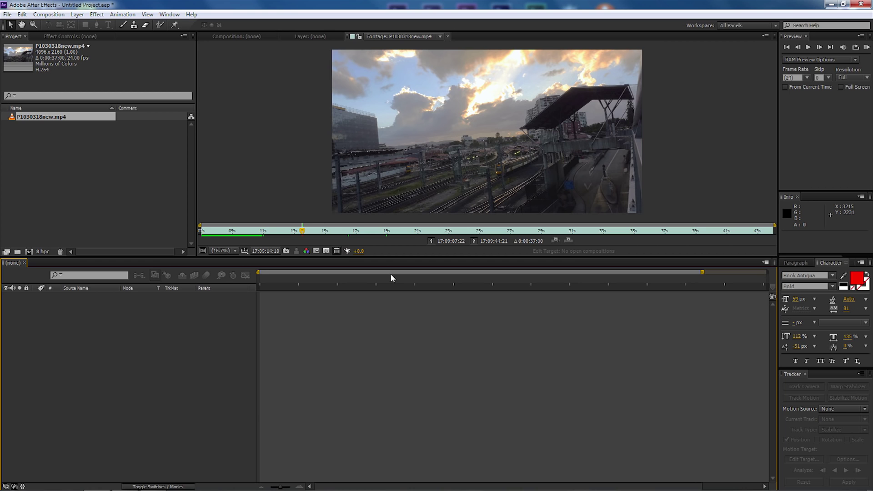
- Make a P1030318new composition from the clip using the HDTV 1080 29.97 preset (1920 x 1080, 29.97 fps)
left_click_drag(26, 118, 29, 251)
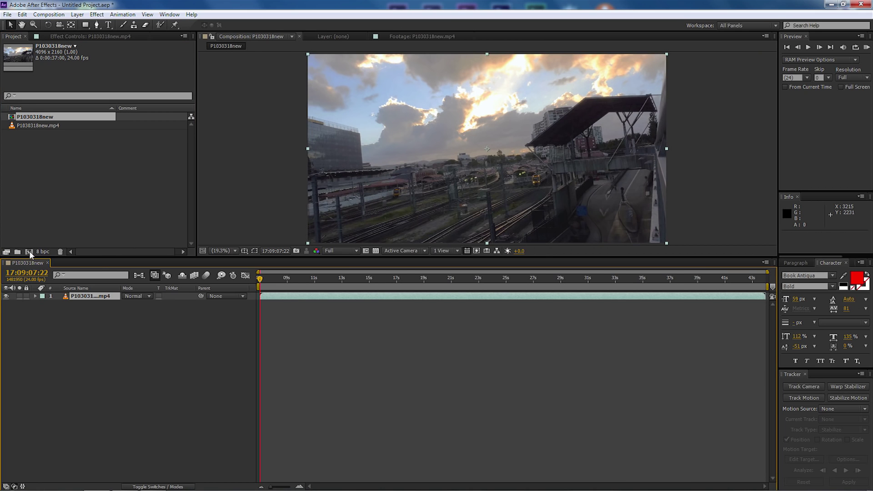
left_click(767, 264)
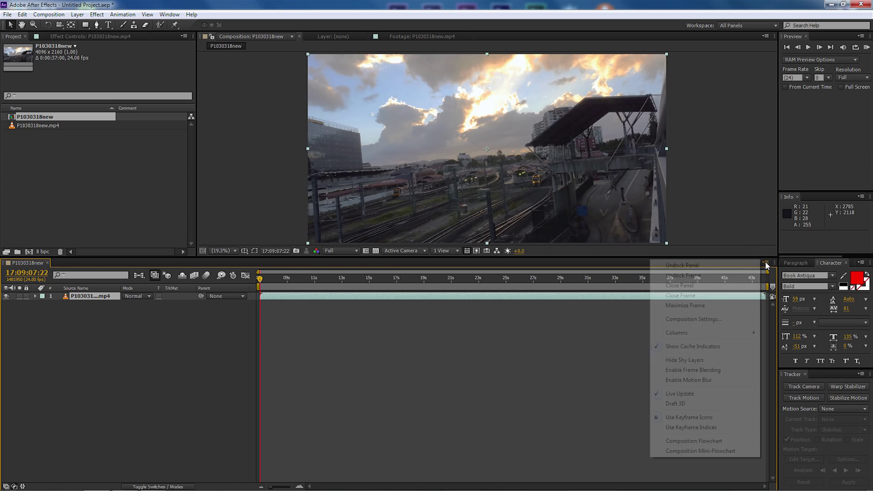
left_click(683, 320)
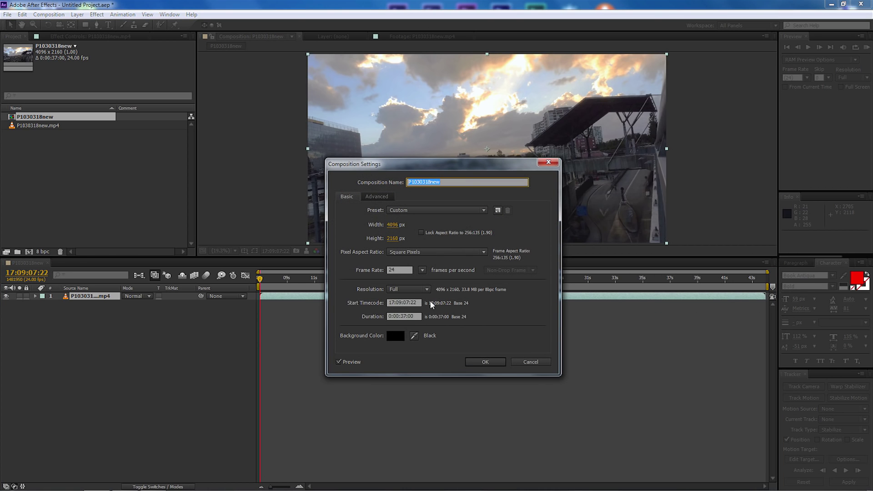
left_click(423, 213)
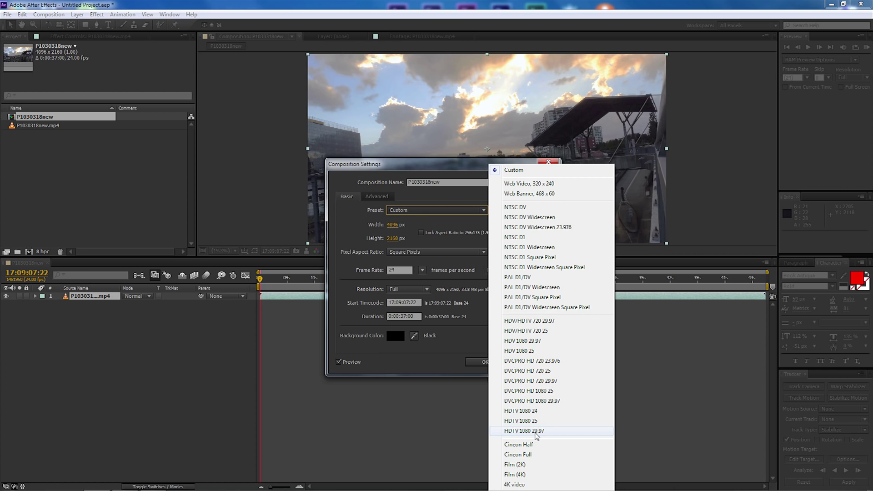
left_click(536, 432)
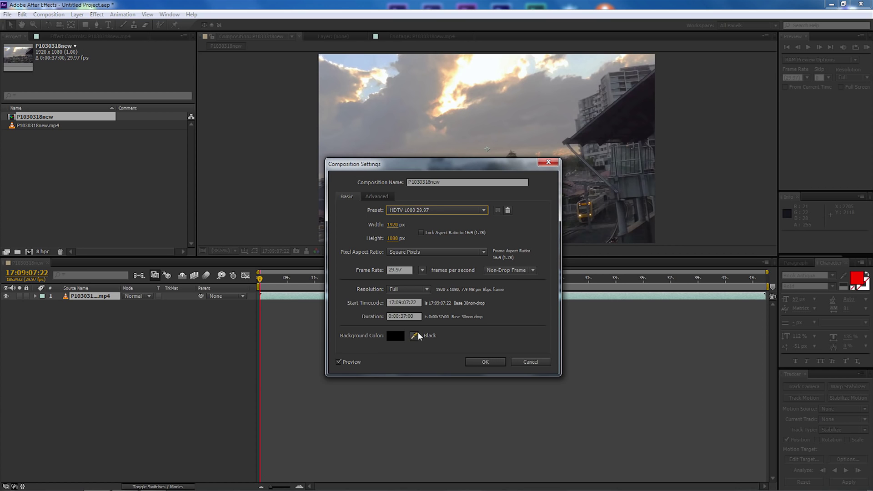
left_click(484, 362)
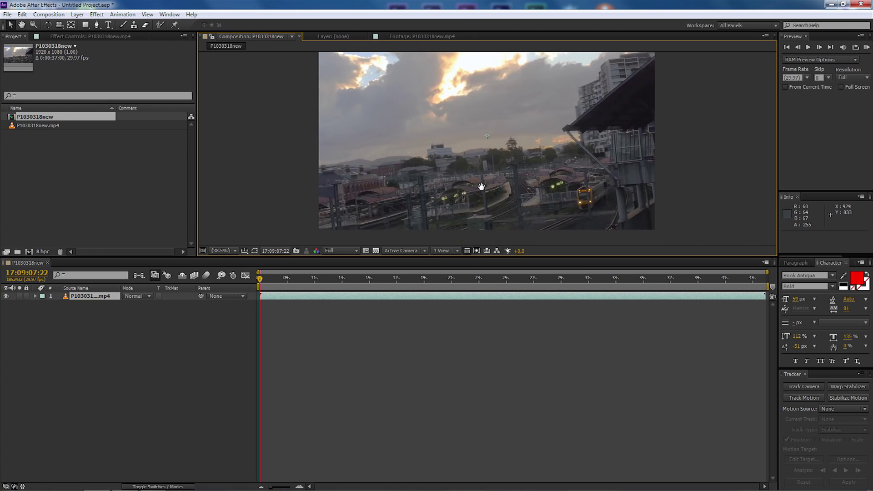
- Zoom the viewer out to 33.3% and set the footage layer's Scale to 50%
left_click(223, 251)
left_click(223, 250)
scroll(396, 189, "down", 1)
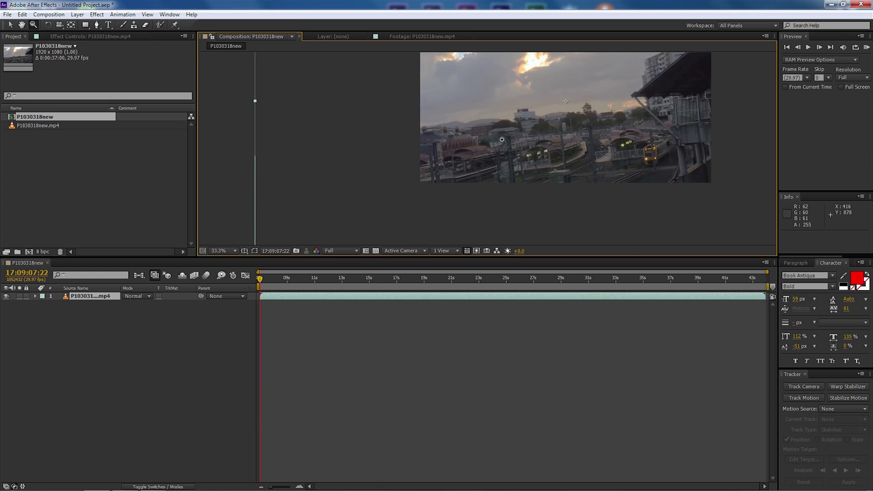
left_click_drag(509, 139, 427, 185)
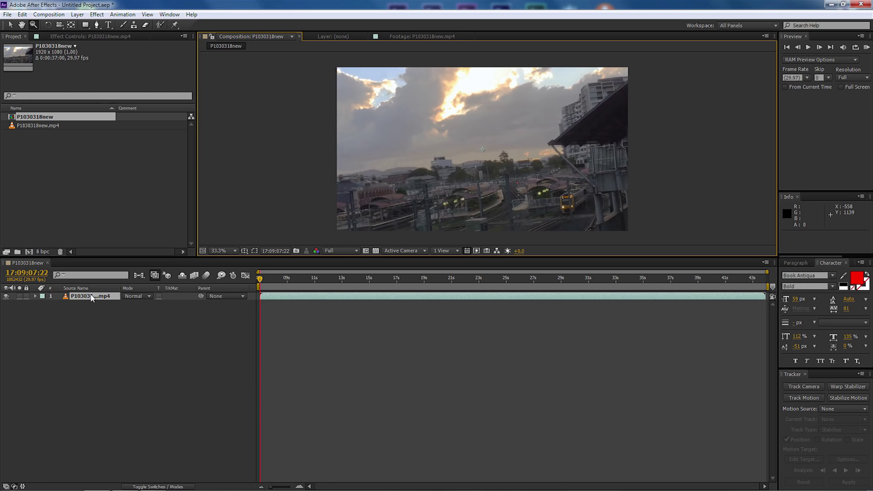
key("s")
left_click(136, 304)
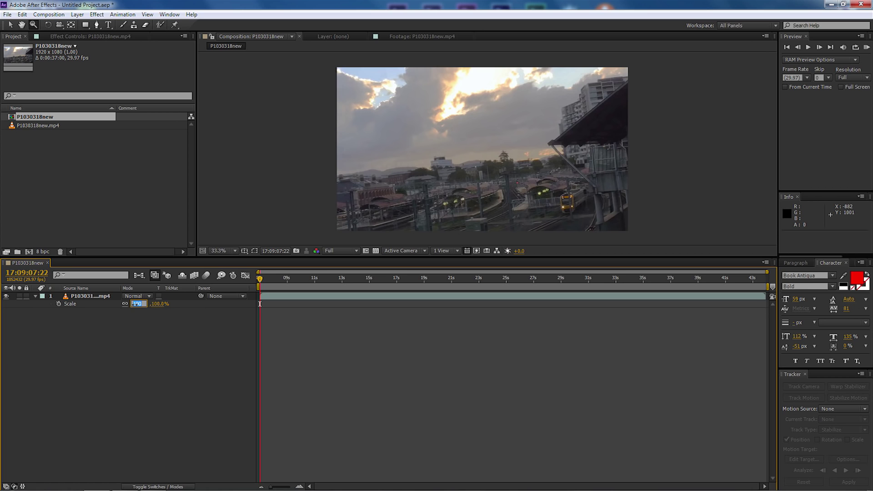
type("50")
key("Return")
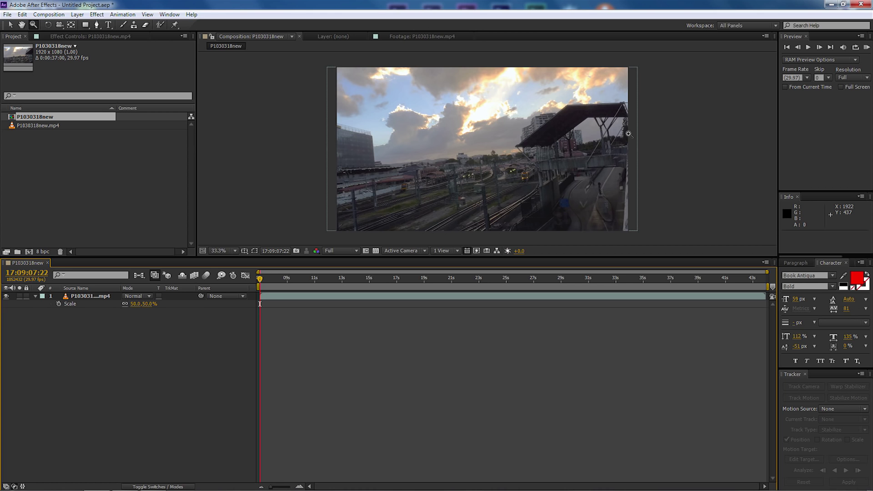
- Add a new adjustment layer above the train-yard footage
left_click(77, 14)
mouse_move(90, 26)
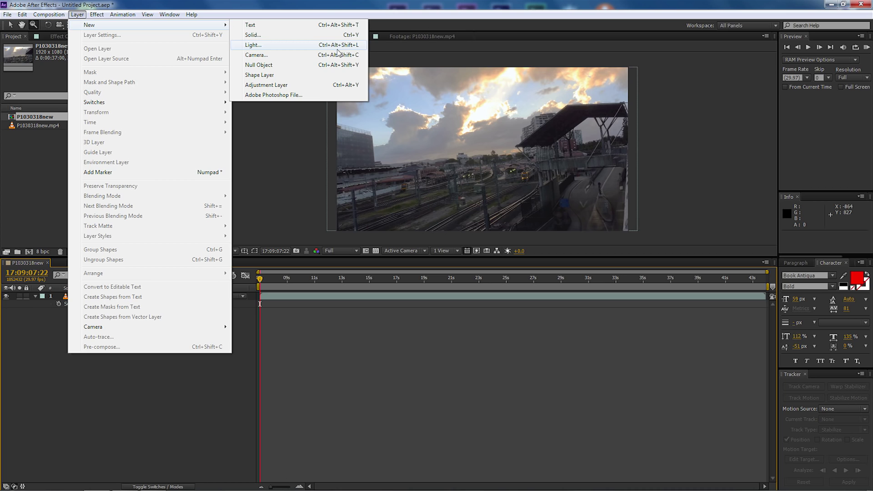
left_click(299, 85)
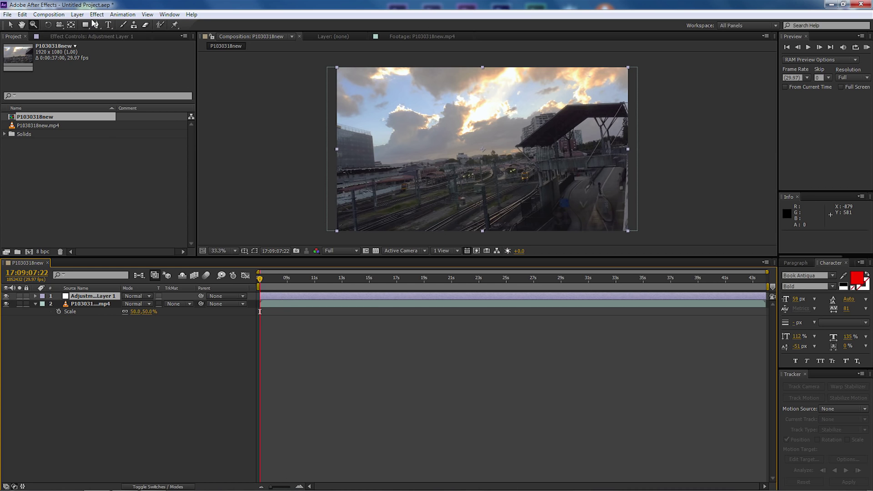
- Create a white, comp-sized 1920 x 1080 solid named 'feather'
left_click(78, 14)
mouse_move(87, 25)
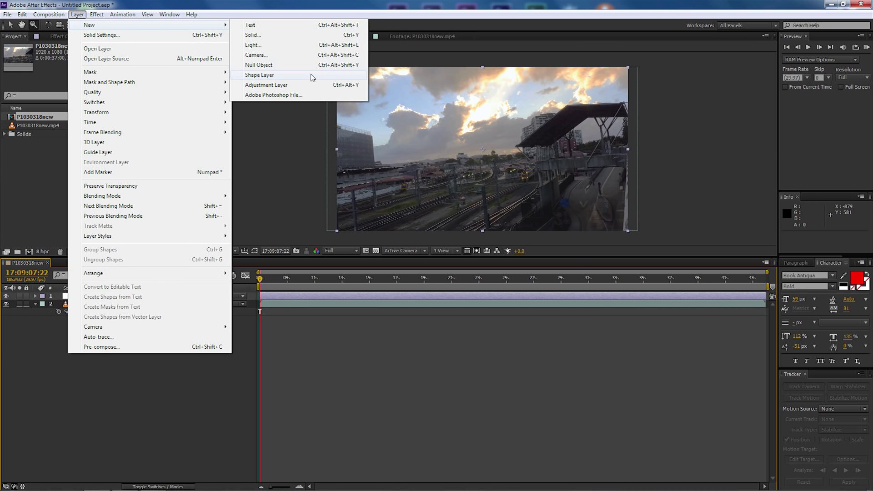
left_click(286, 35)
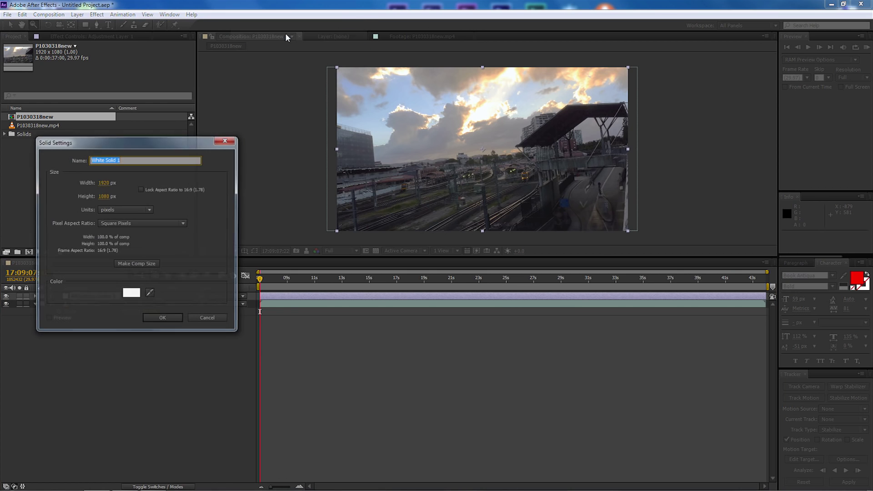
left_click(131, 294)
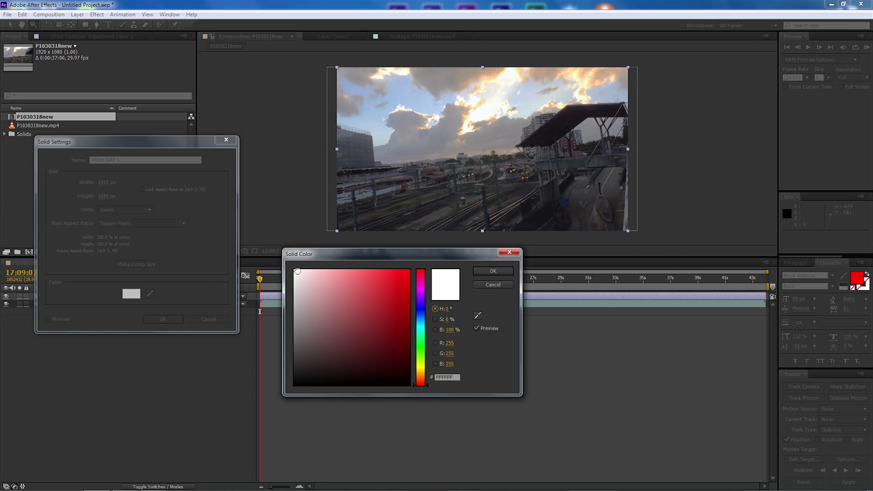
left_click(491, 271)
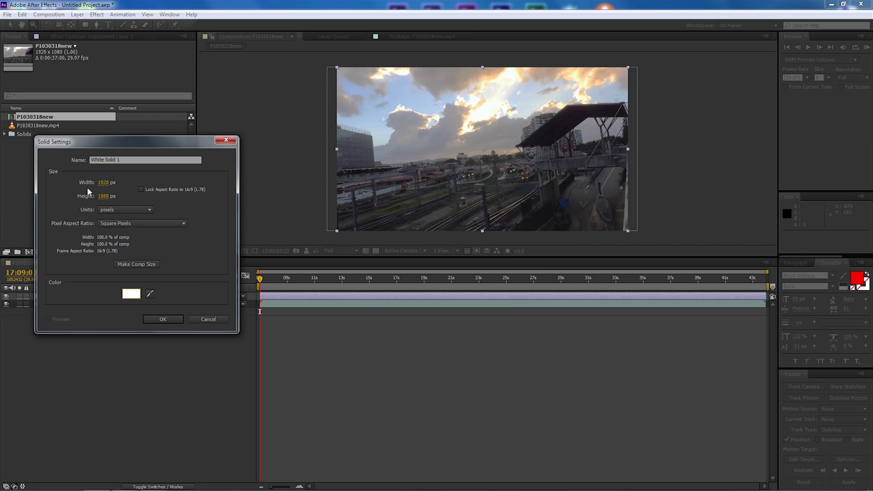
left_click(132, 160)
key("ctrl+a")
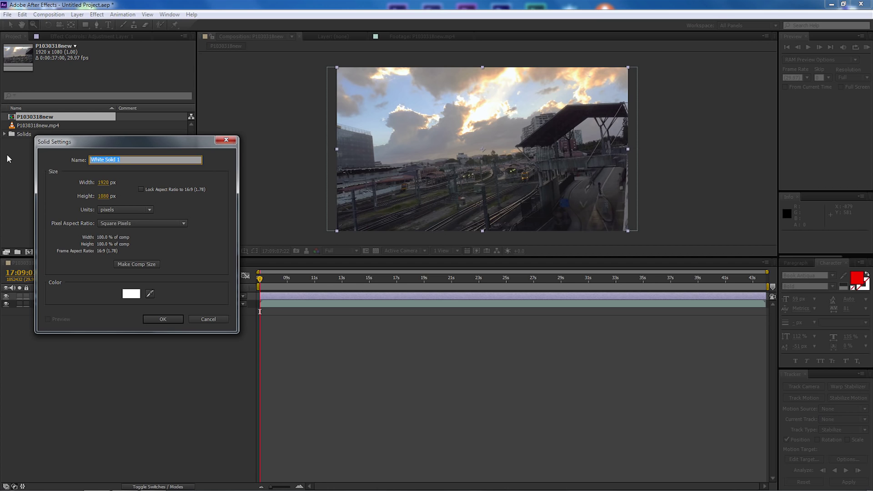
type("feather")
left_click(139, 265)
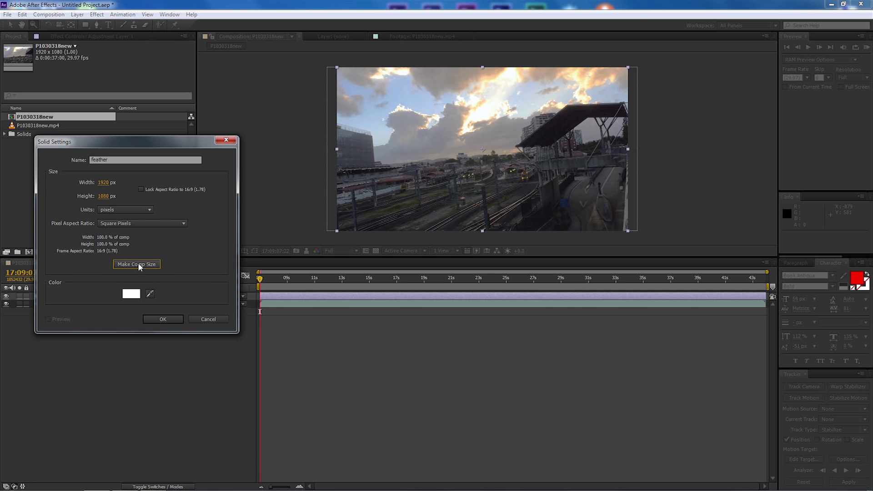
left_click(156, 318)
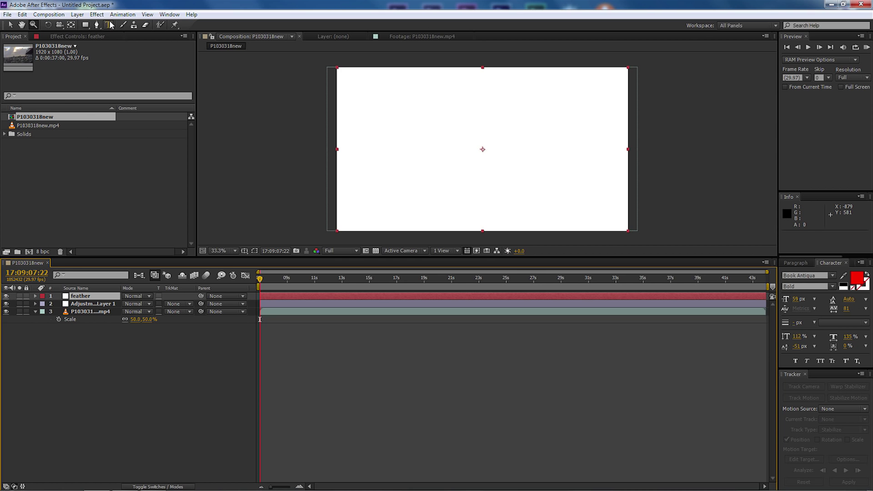
- Pre-compose the feather solid as 'Feather', moving all attributes into the new composition
left_click(78, 14)
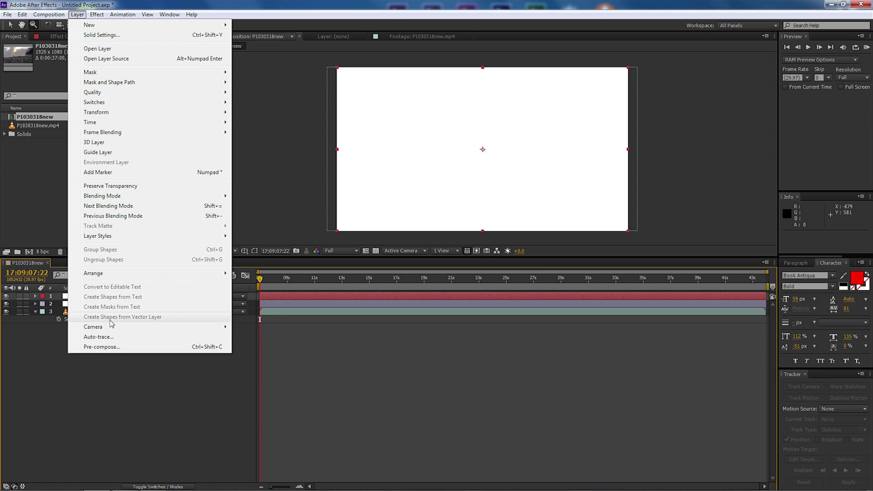
left_click(104, 347)
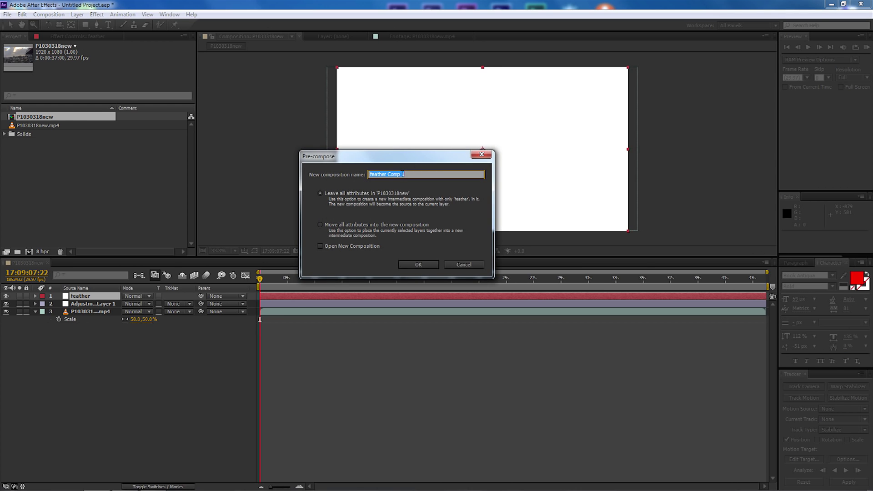
type("Feather")
left_click(320, 224)
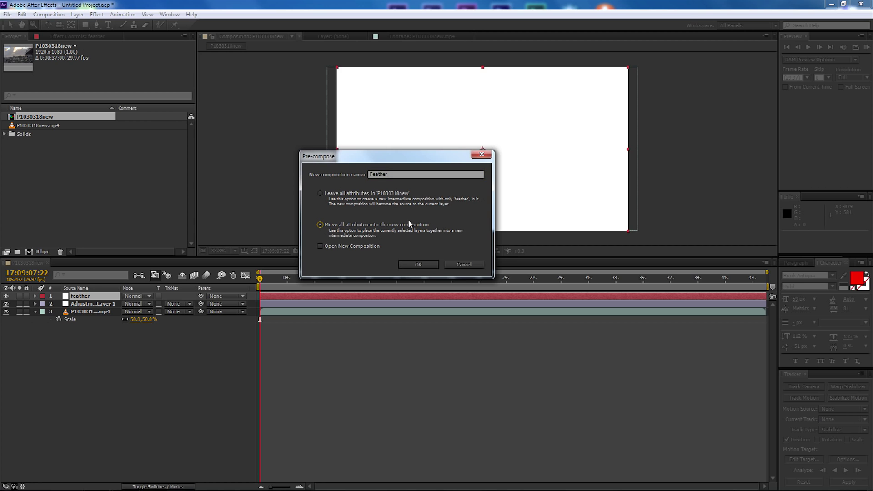
left_click(417, 265)
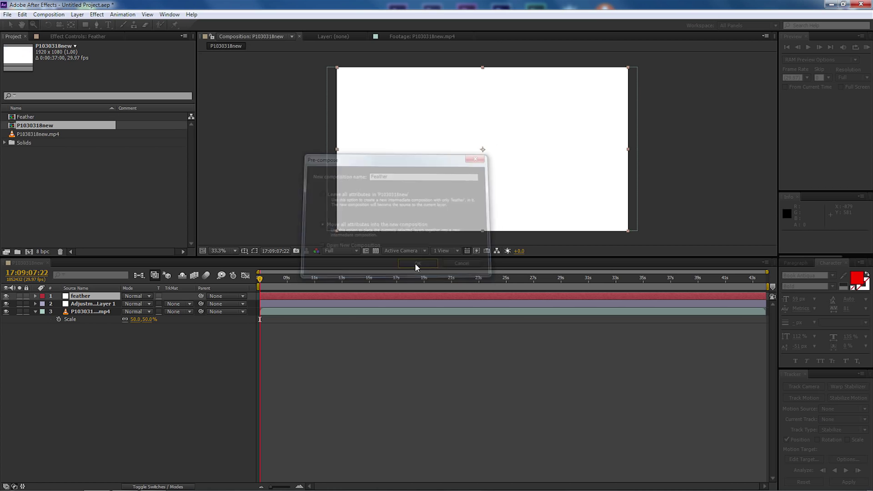
- Inside the Feather pre-comp, draw a wide rectangular mask across the white solid past its right edge
double_click(67, 298)
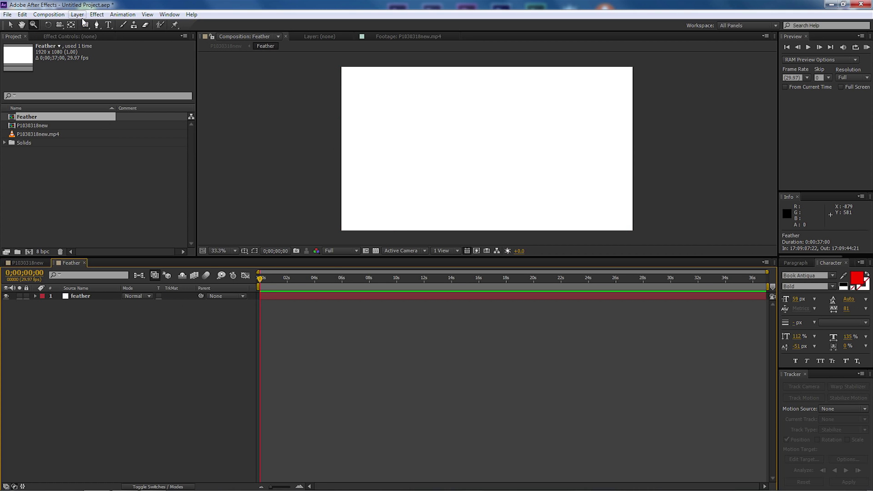
left_click(79, 297)
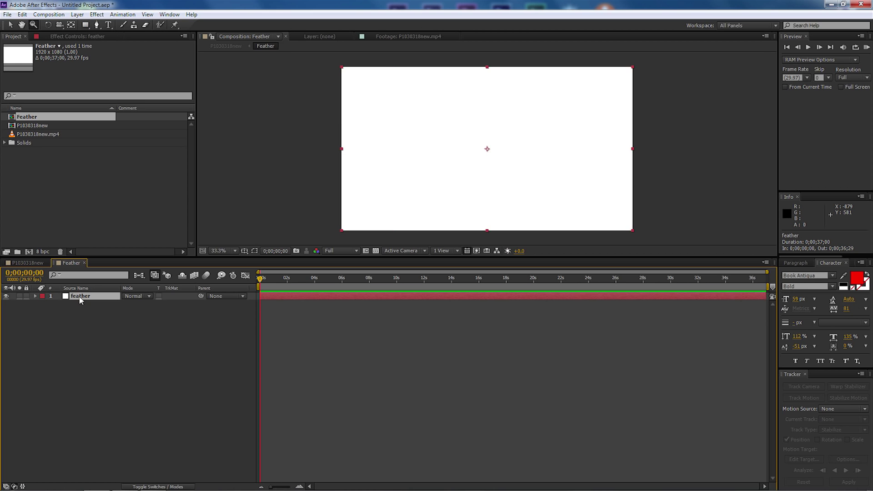
left_click(86, 26)
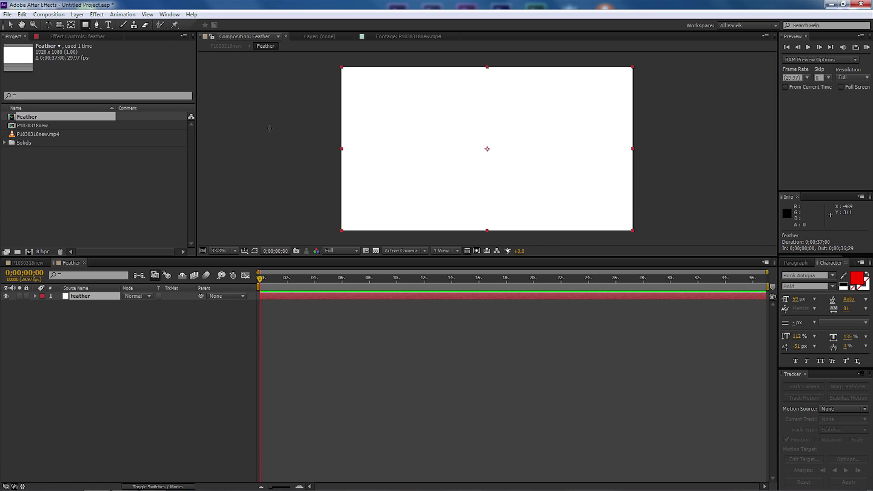
left_click_drag(272, 101, 473, 159)
left_click_drag(635, 151, 715, 193)
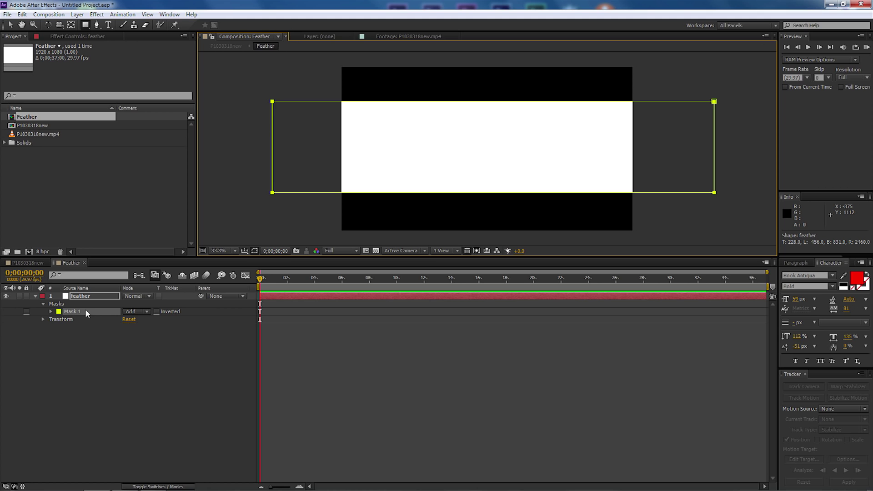
- Set the mask mode to Subtract and its Mask Feather to 150 pixels
left_click(146, 312)
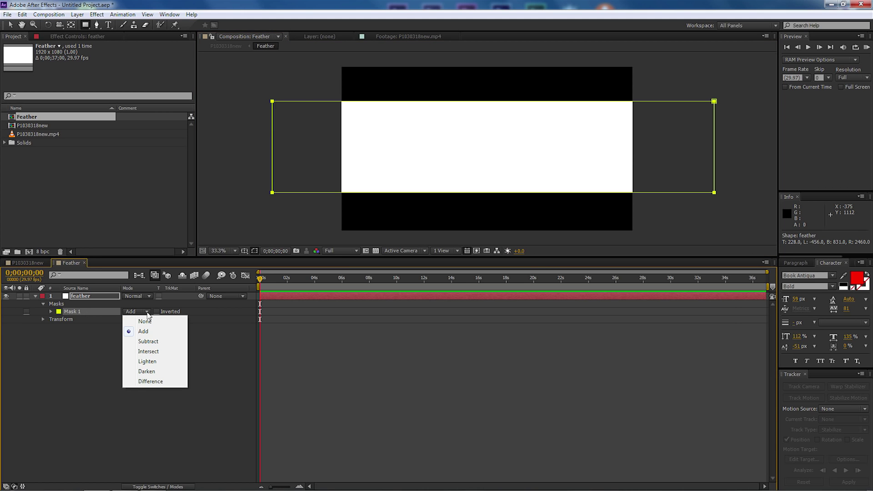
left_click(148, 341)
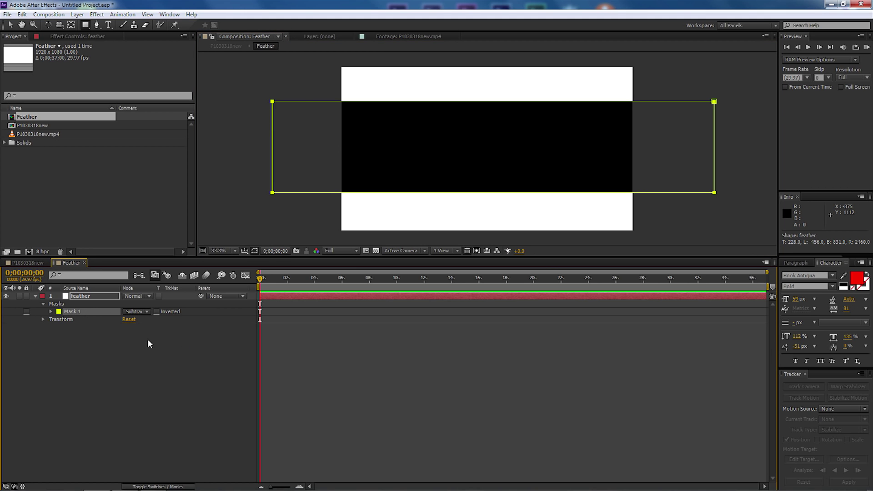
key("f")
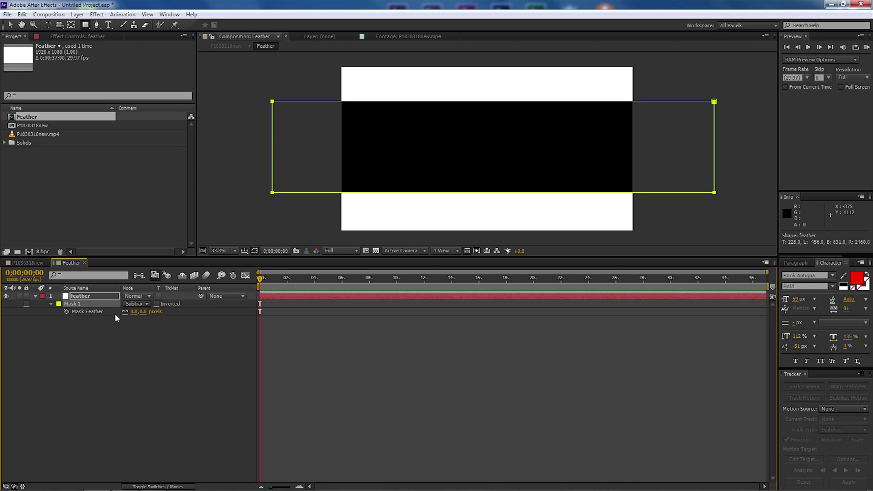
left_click_drag(145, 313, 216, 312)
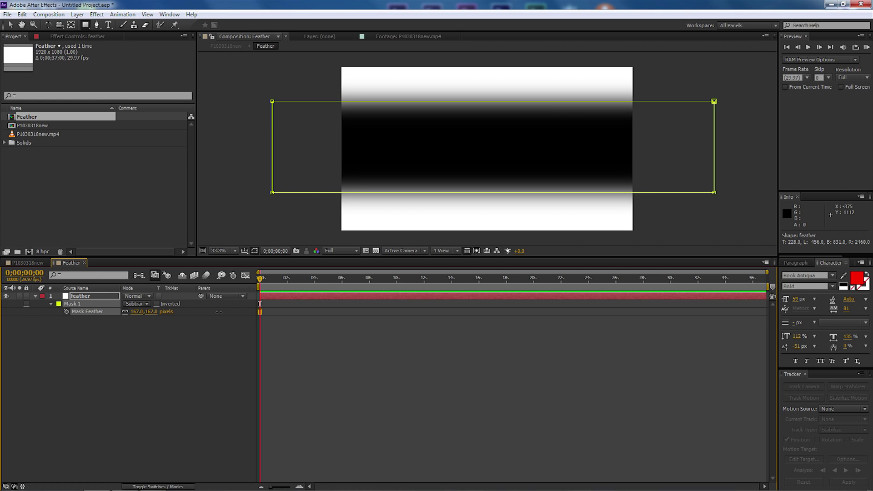
left_click(153, 312)
type("150")
left_click(119, 371)
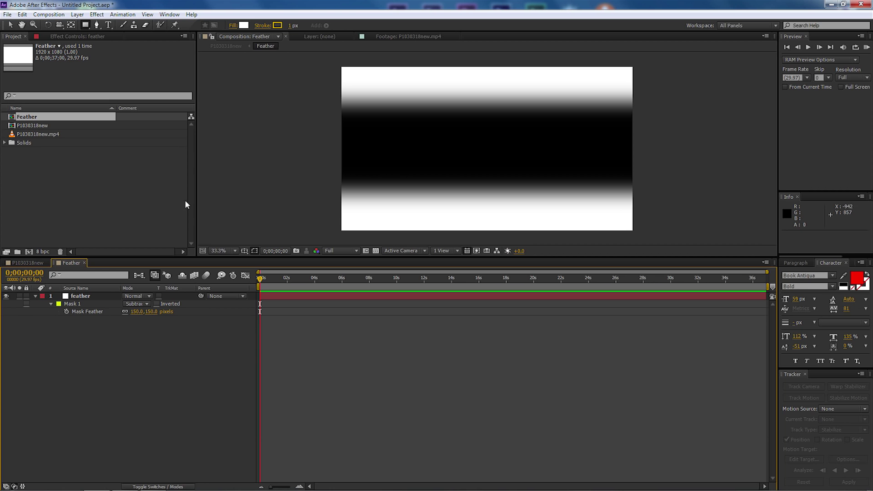
- In the P1030318new comp, move Feather below Adjustment Layer 1 and hide it
left_click(34, 262)
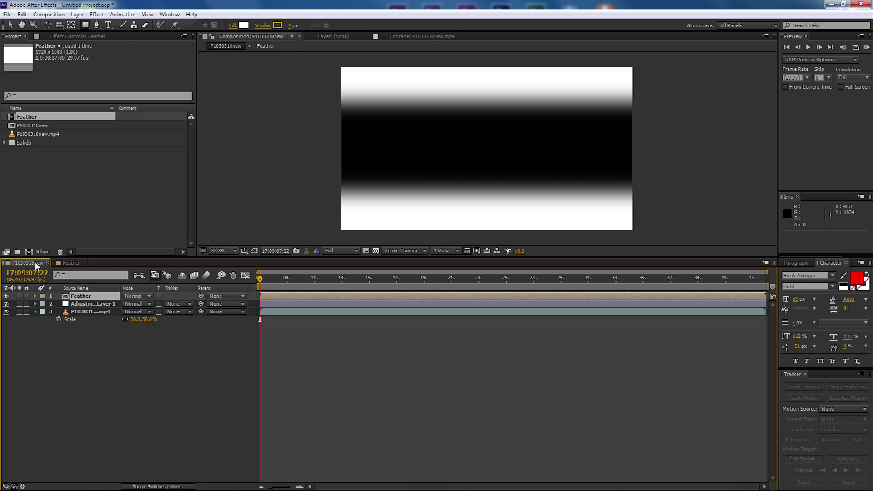
left_click(75, 297)
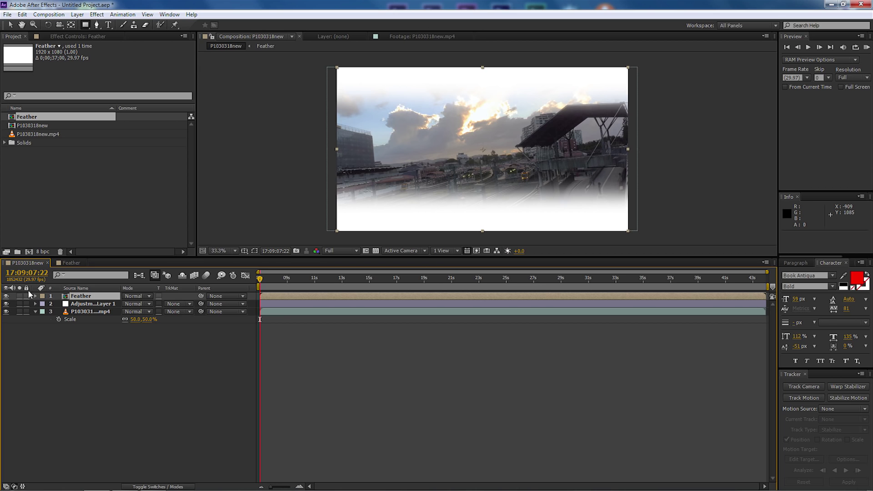
left_click_drag(100, 299, 99, 308)
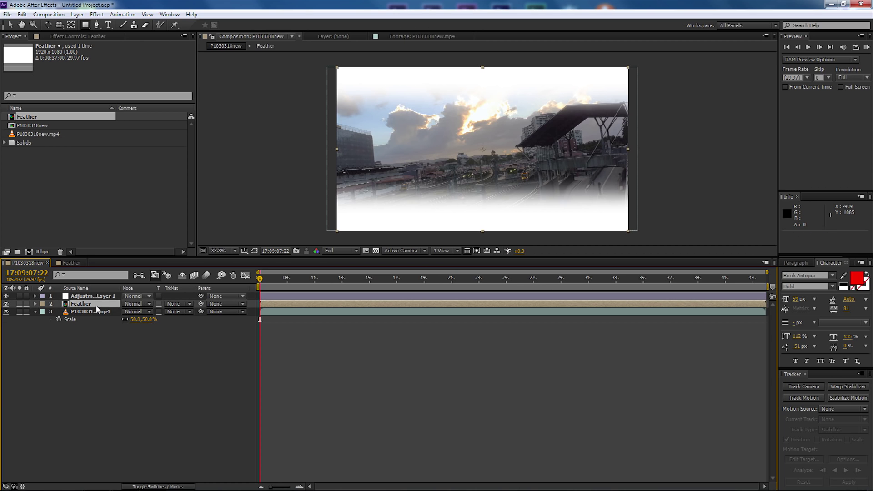
left_click(6, 303)
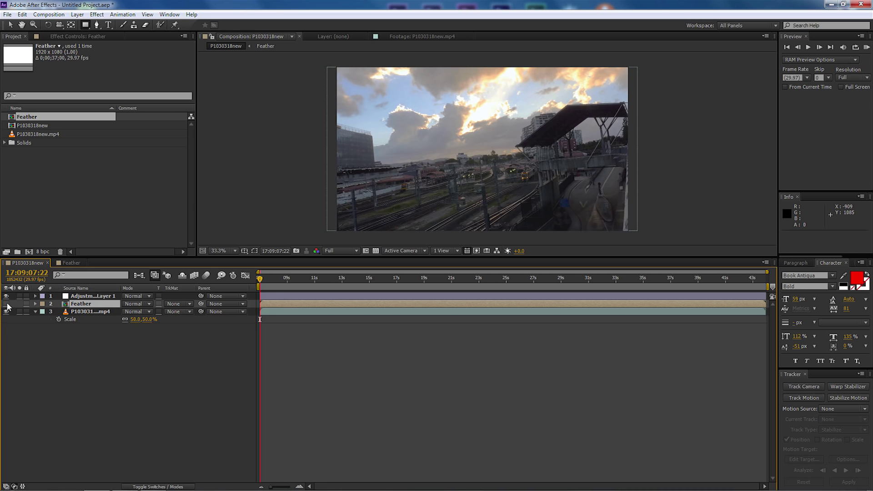
- Apply Camera Lens Blur to the adjustment layer
left_click(82, 297)
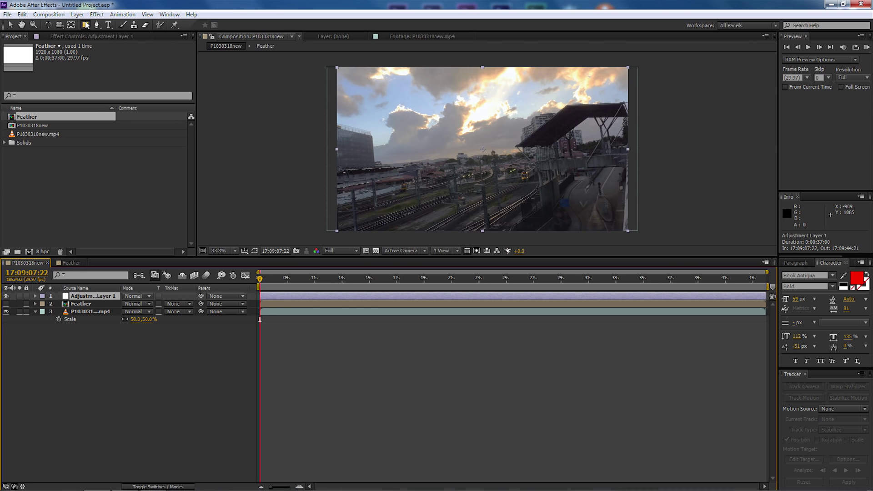
left_click(97, 15)
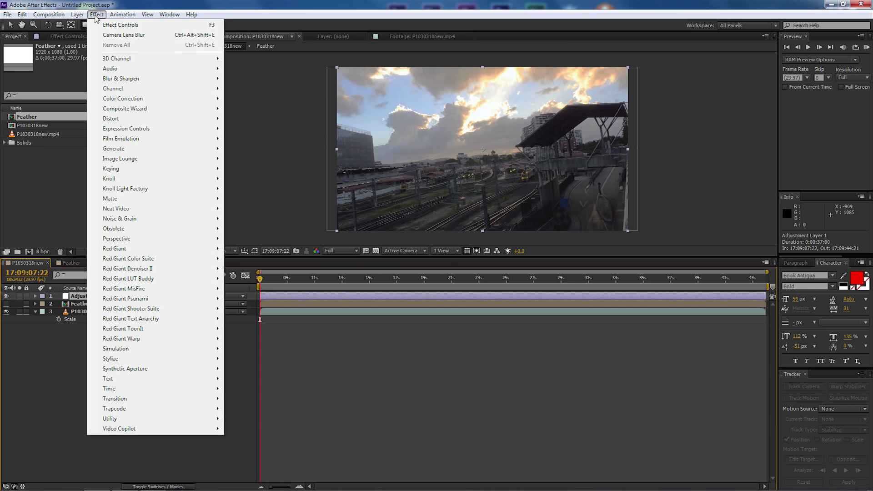
mouse_move(159, 84)
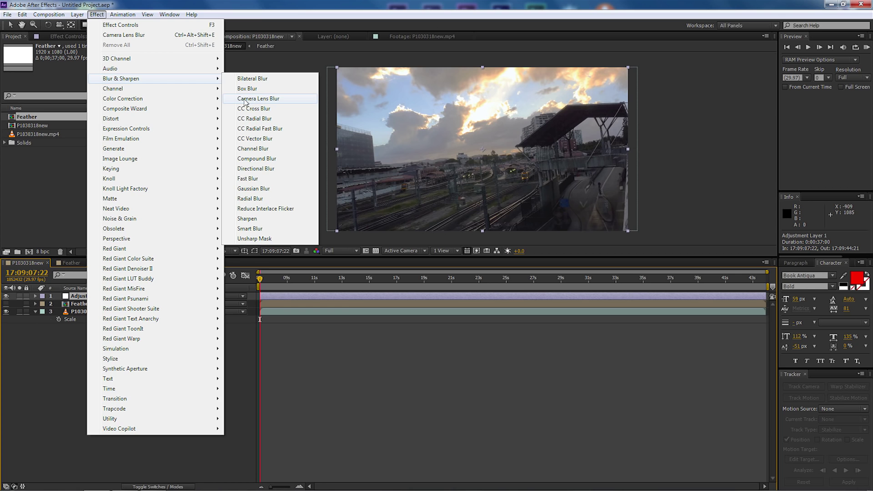
left_click(271, 101)
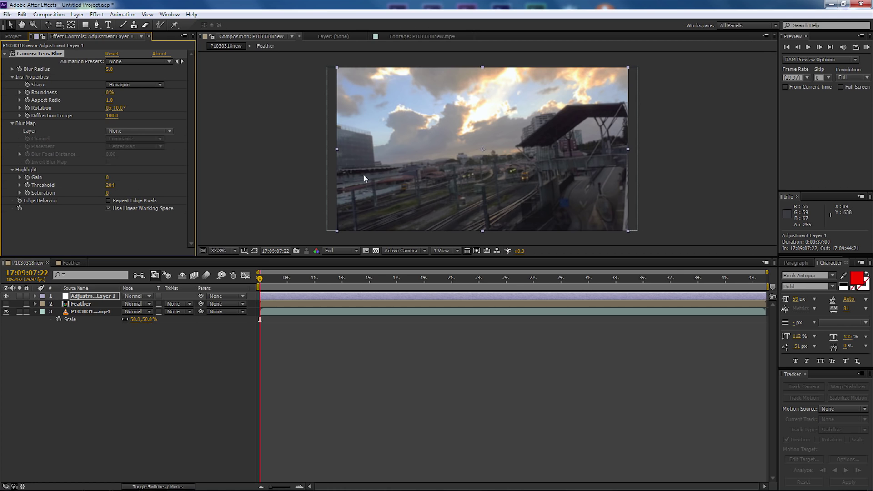
- Set the Camera Lens Blur radius to 60
left_click(110, 70)
type("60")
key("Return")
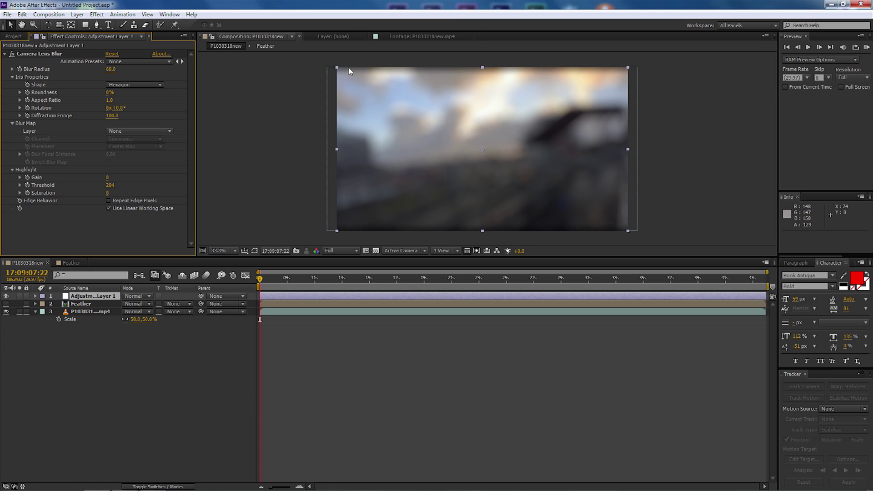
- Set the train-yard footage layer's Scale to 55%, after first trying 60%
left_click(97, 313)
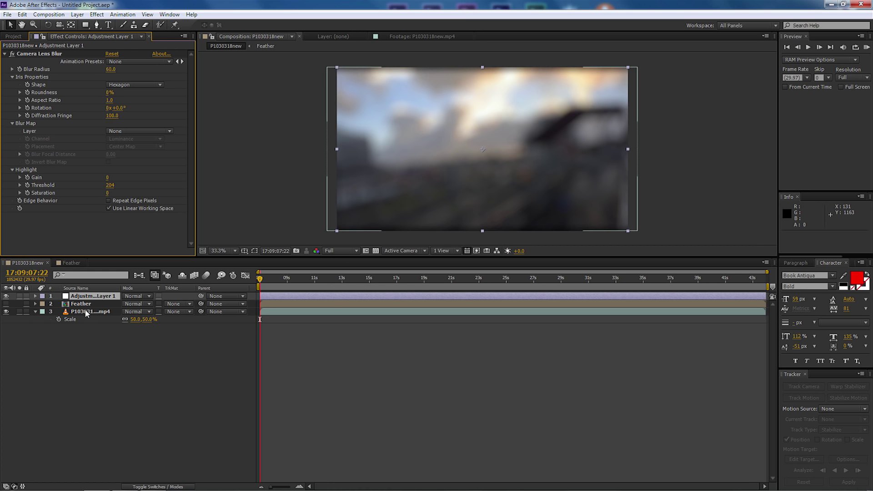
left_click(135, 320)
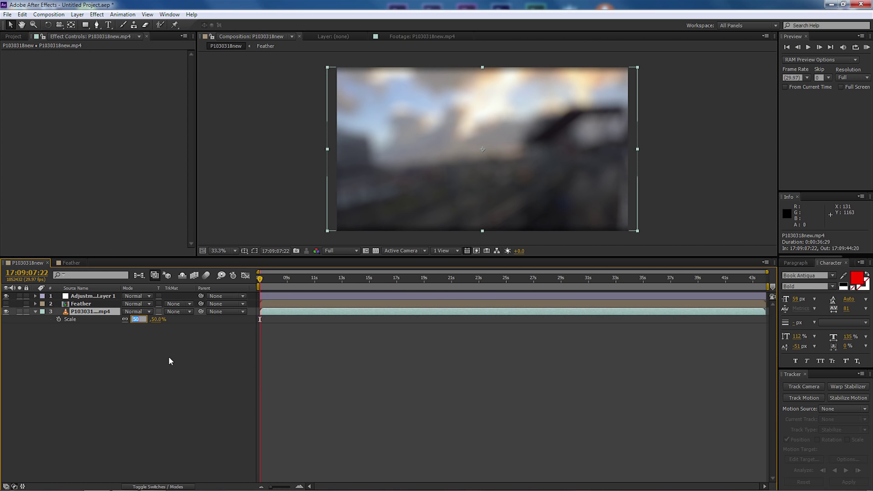
type("60")
left_click(168, 360)
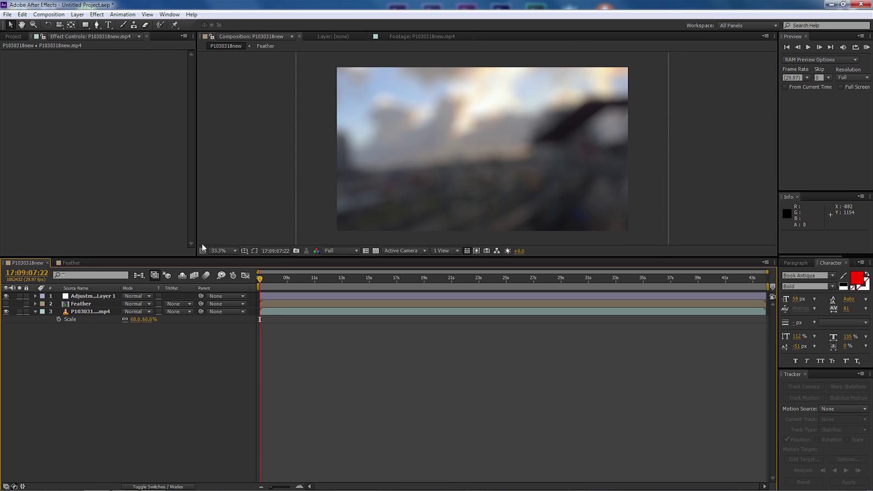
left_click(135, 320)
type("55")
left_click(146, 359)
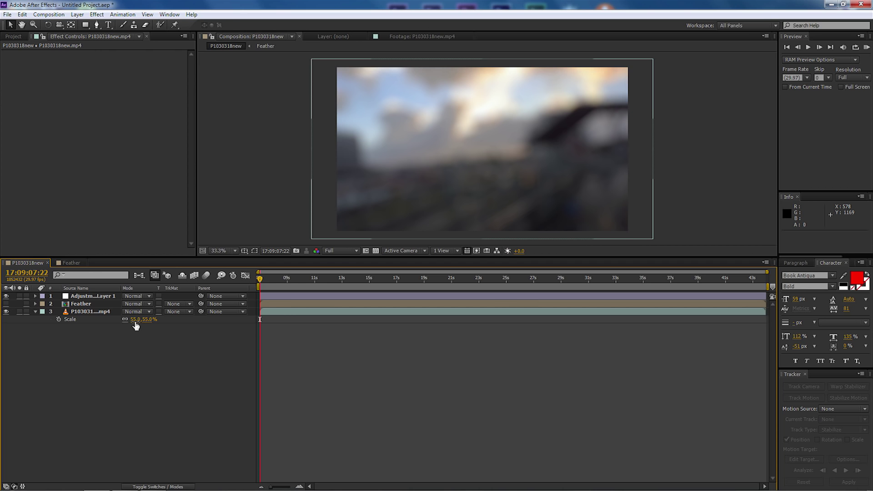
left_click(76, 297)
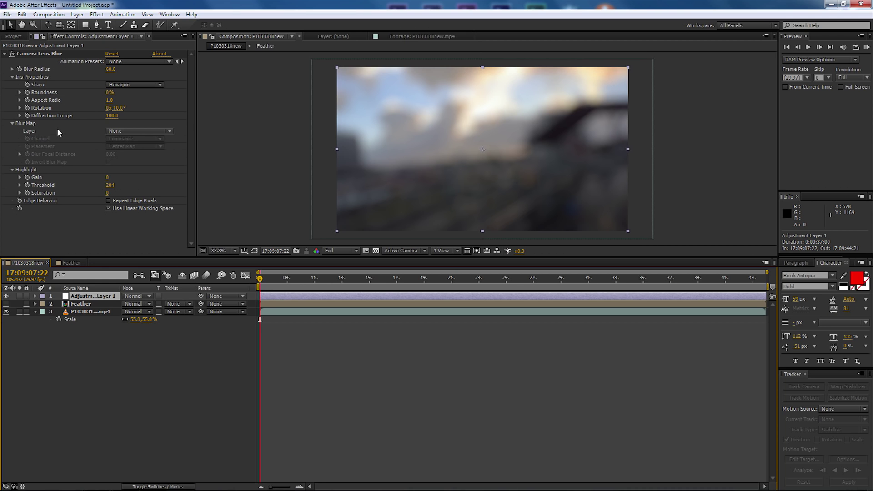
- Choose layer 2. Feather as the Camera Lens Blur's Blur Map
left_click(150, 131)
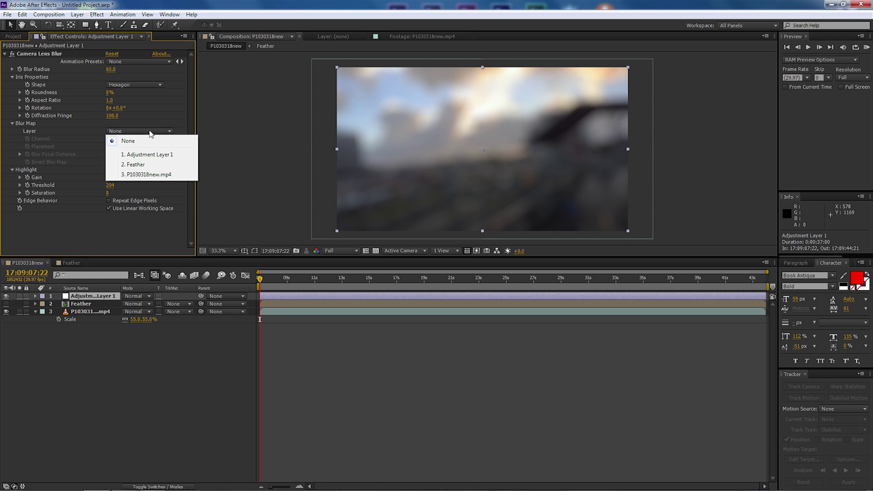
left_click(136, 165)
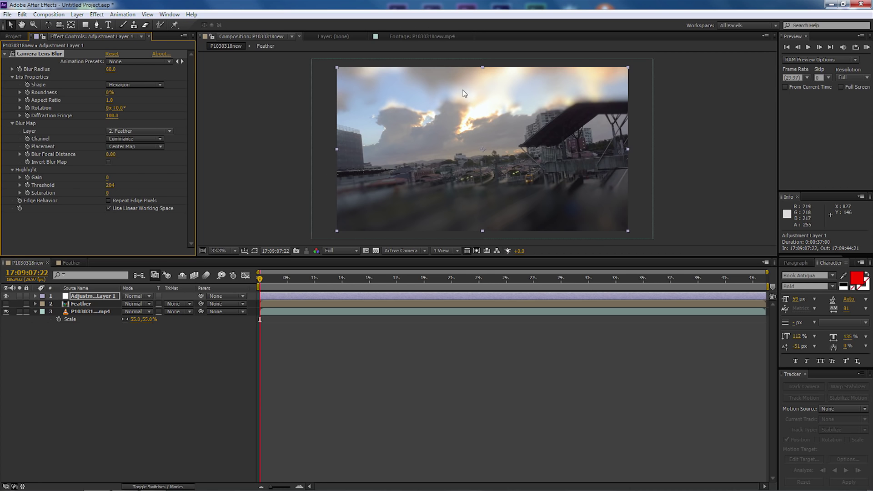
left_click(69, 263)
- Drag the feather mask's top and bottom edges lower, set Mask Feather to 140, and return to P1030318new
left_click(469, 145)
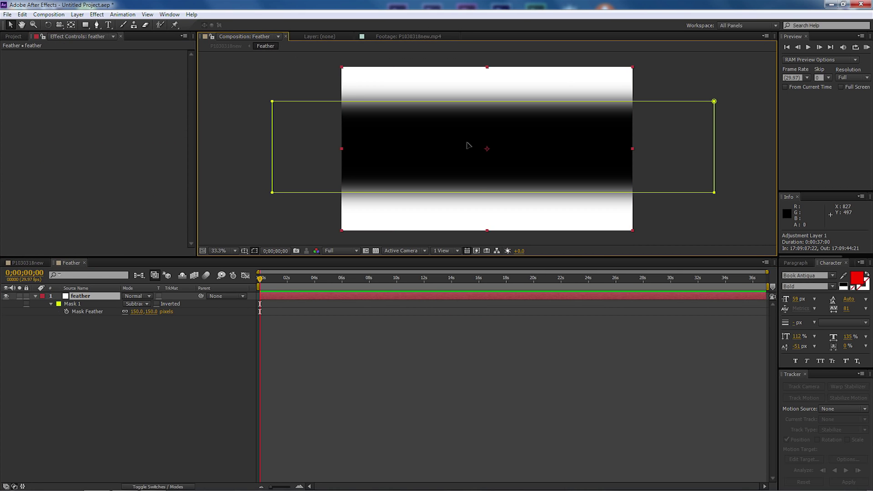
left_click(471, 194)
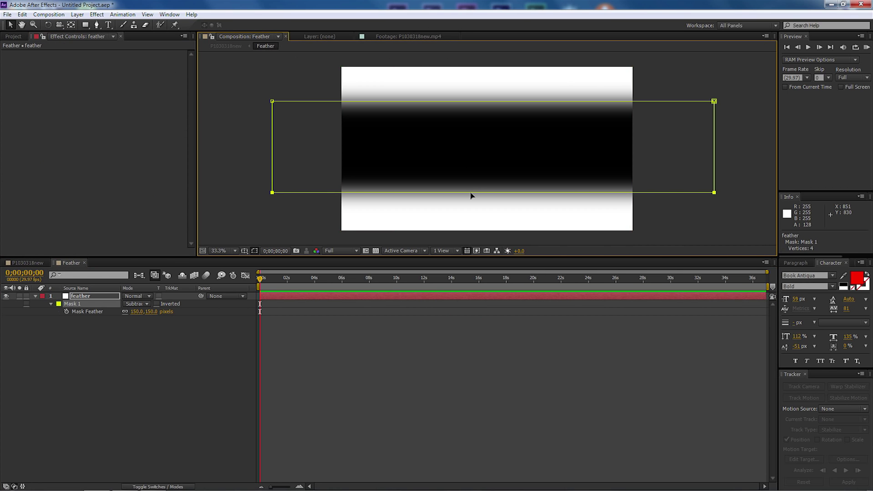
left_click_drag(471, 196, 471, 229)
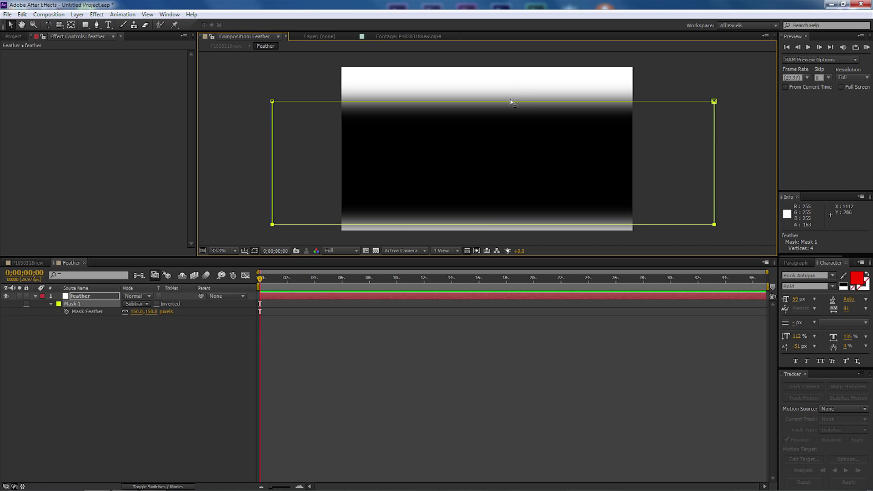
left_click_drag(509, 104, 506, 115)
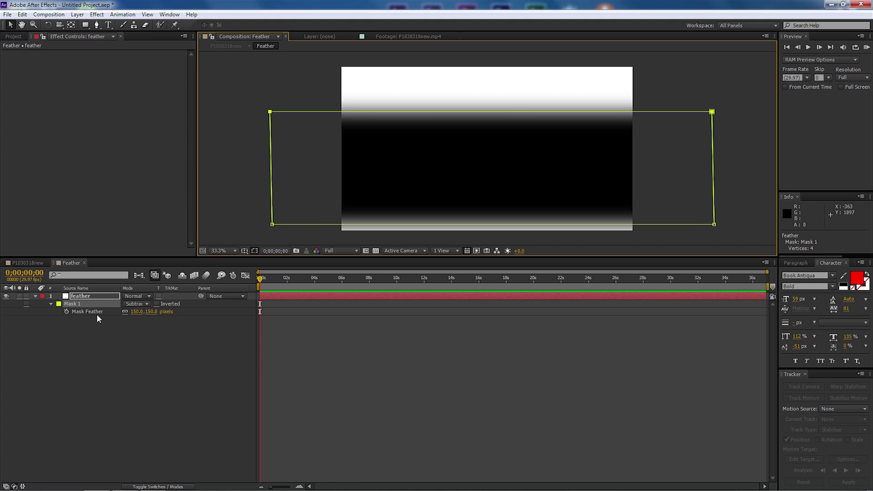
mouse_move(151, 312)
left_mouse_down()
mouse_move(203, 308)
mouse_move(134, 314)
mouse_move(144, 313)
left_mouse_up()
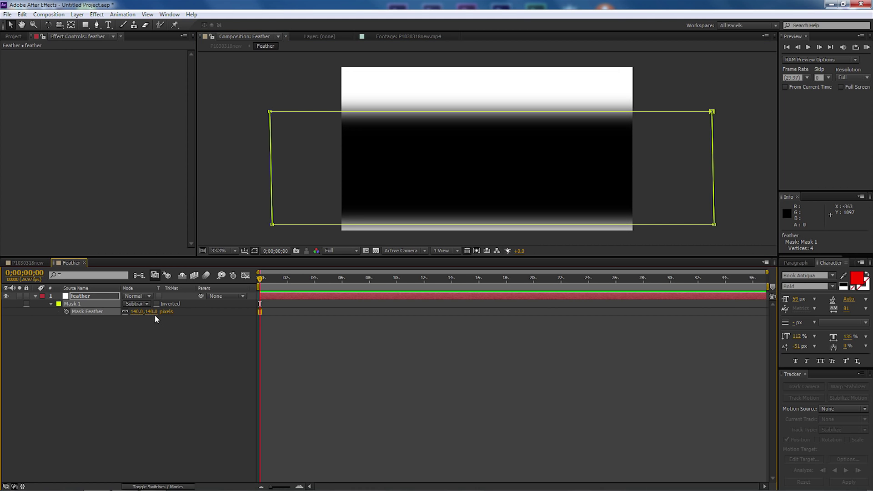
left_click(27, 263)
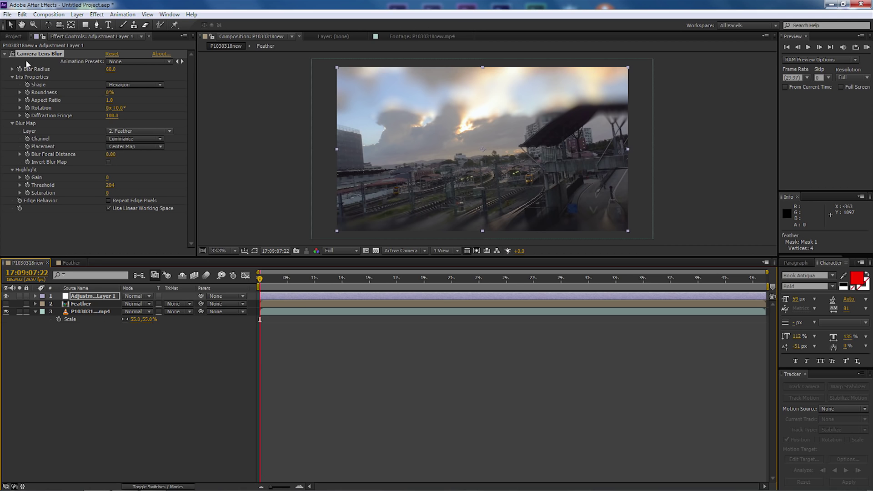
- Set the Camera Lens Blur iris roundness to 90% and highlight gain to 14
left_click(109, 93)
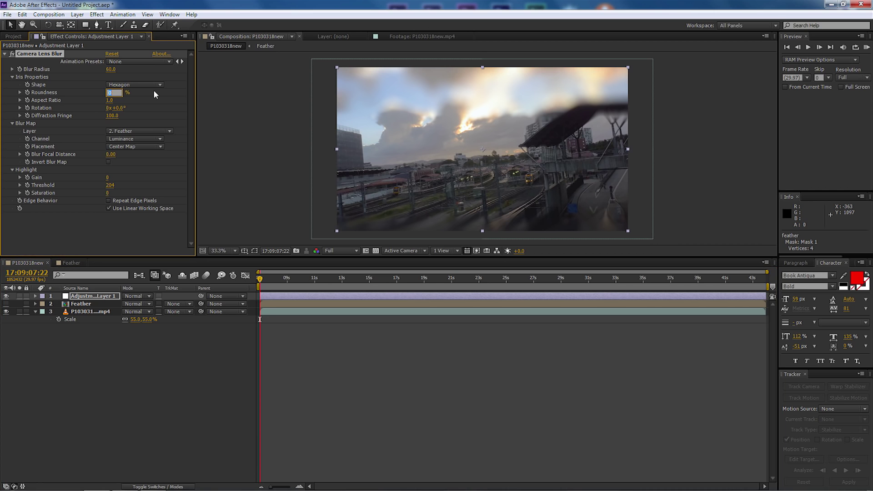
type("90")
left_click(172, 93)
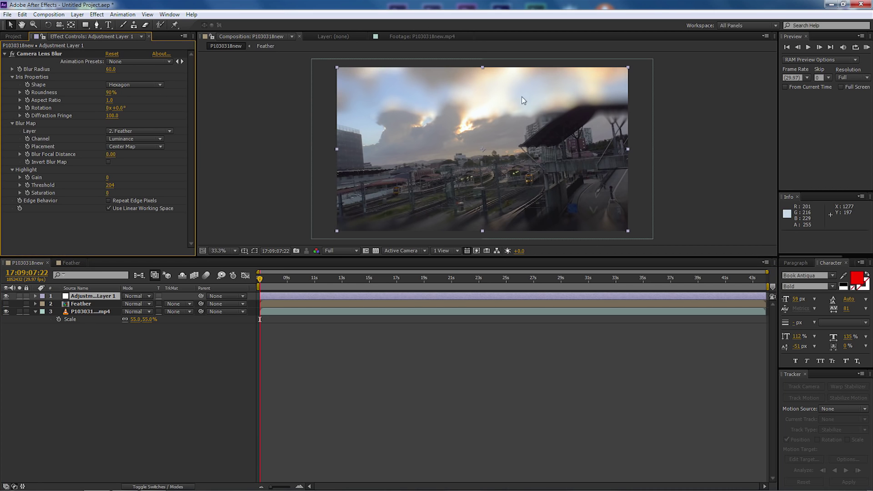
left_click(108, 177)
left_click(164, 177)
- Set highlight threshold to 40 and saturation to 100, and enable Repeat Edge Pixels
left_click(110, 185)
type("40")
key("Return")
left_click(109, 193)
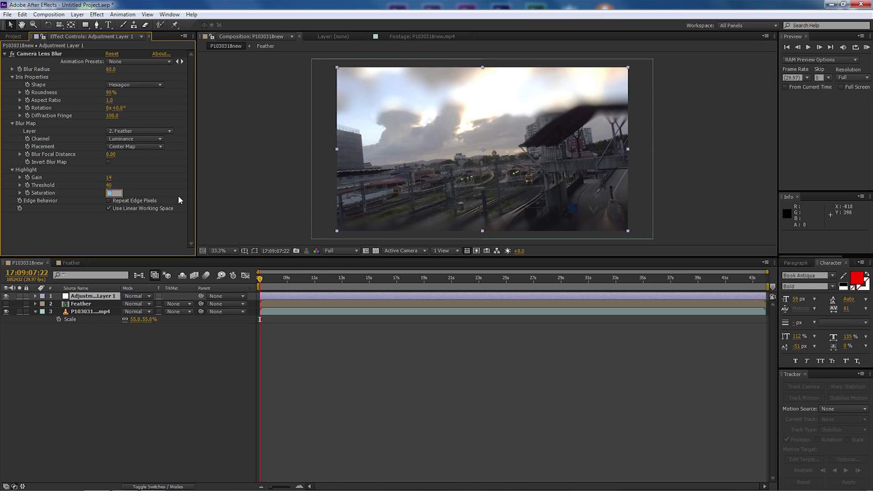
type("100")
left_click(111, 223)
left_click(108, 201)
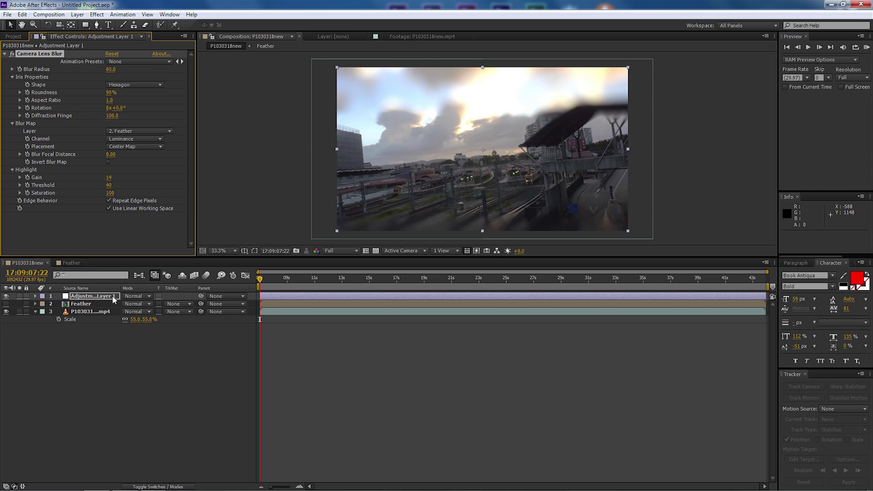
left_click(84, 311)
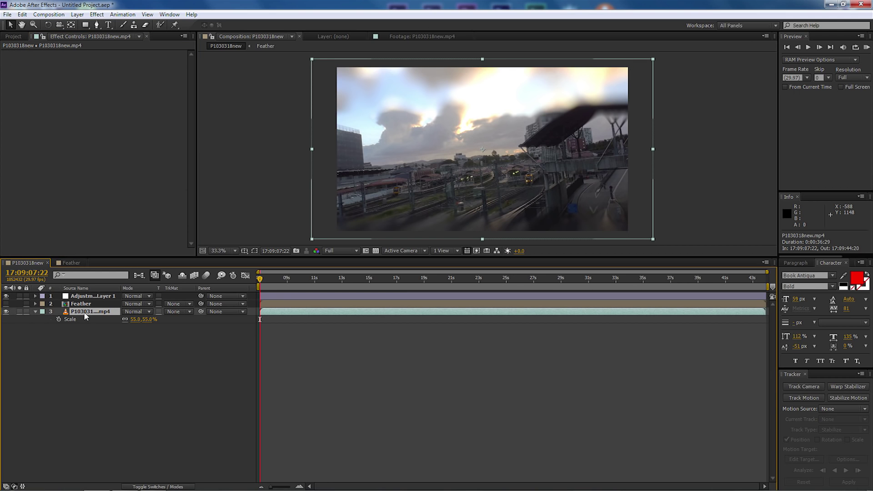
- Start Scale and Position keyframes on the train footage layer
left_click(58, 319)
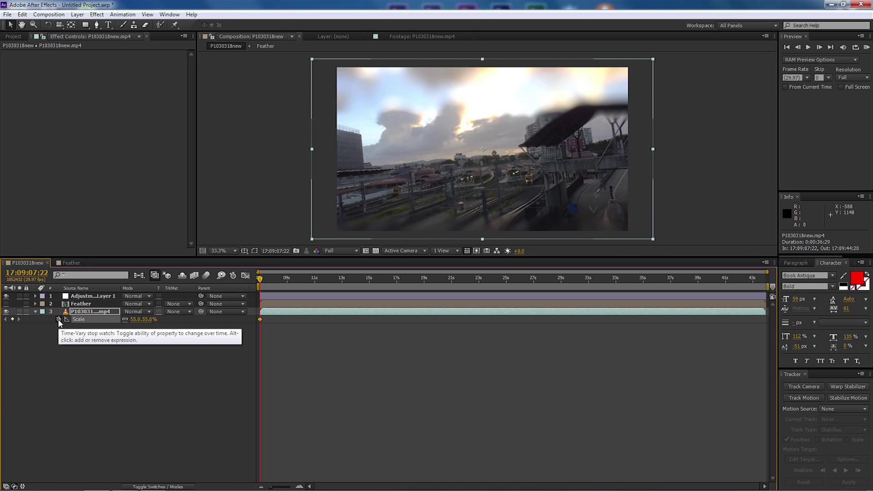
key("p")
left_click(58, 320)
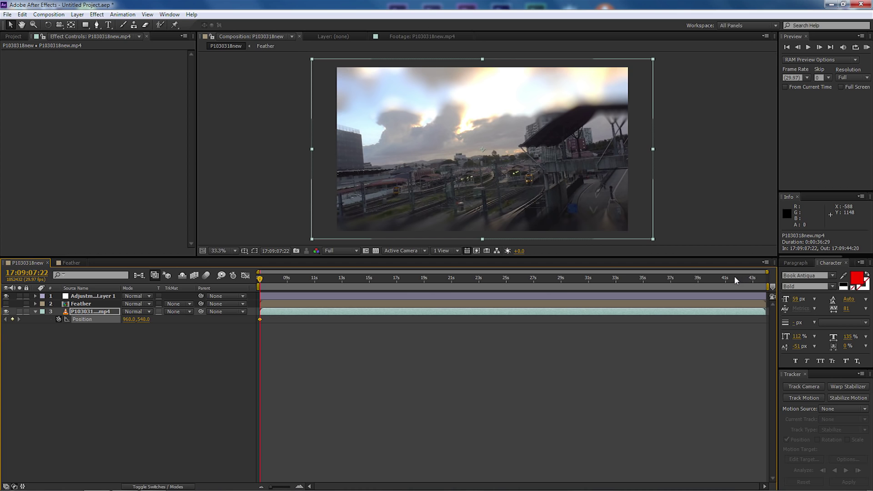
- At about 43s, end the work area and keyframe Scale at 100%
left_click(752, 279)
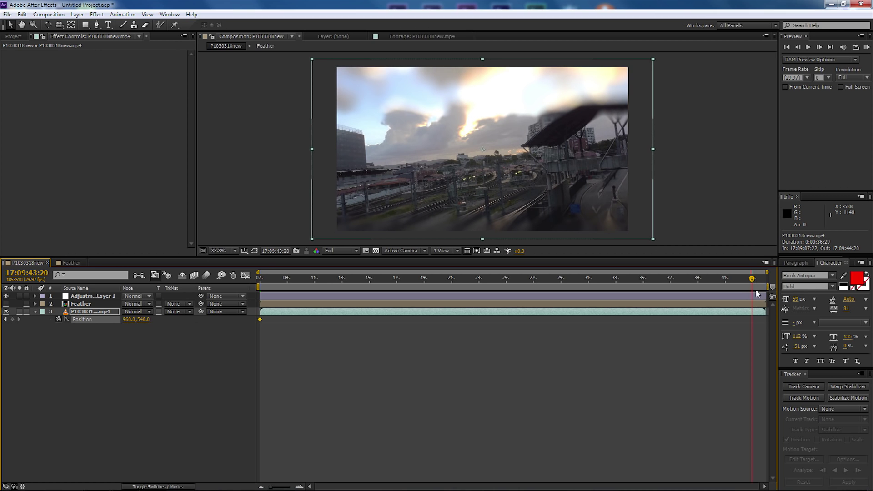
key("n")
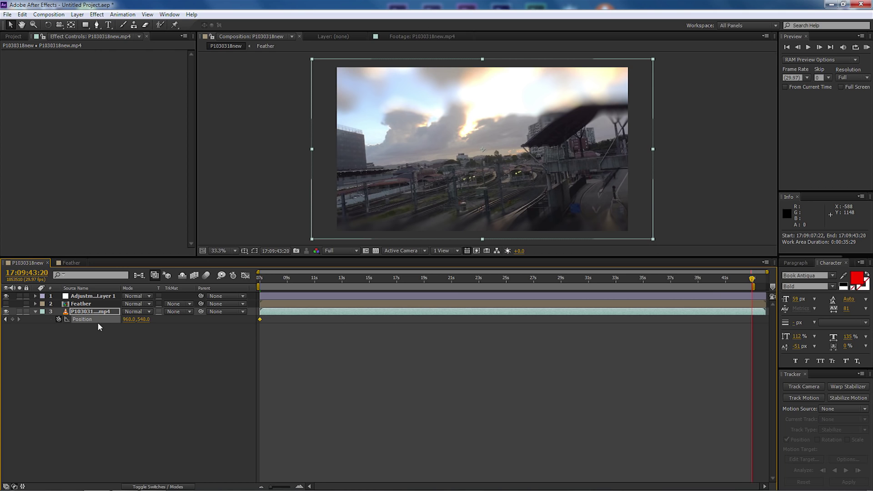
key("s")
left_click(150, 320)
type("1")
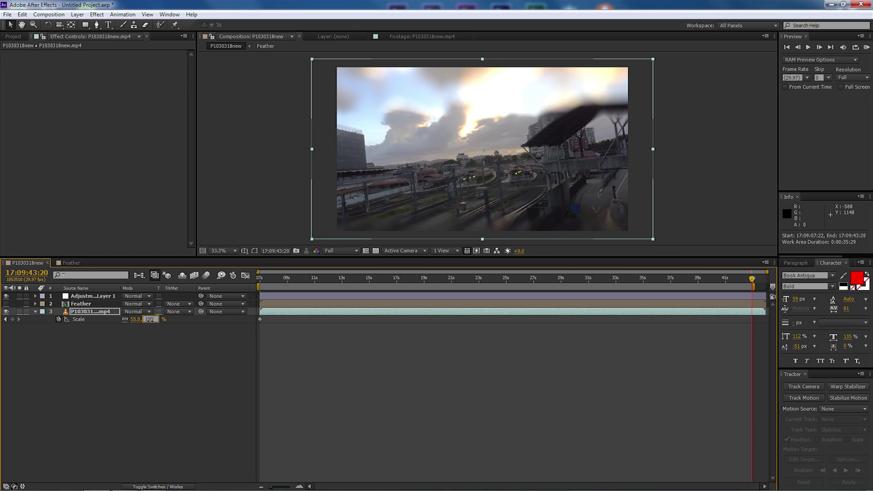
type("00")
key("Return")
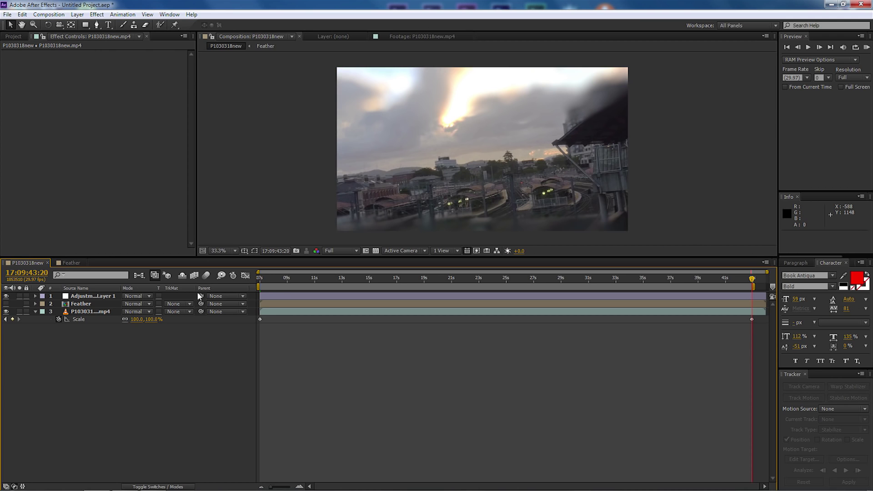
- Keyframe the footage's end Position at 960, 277 and preview the zoom and pan
left_click(91, 312)
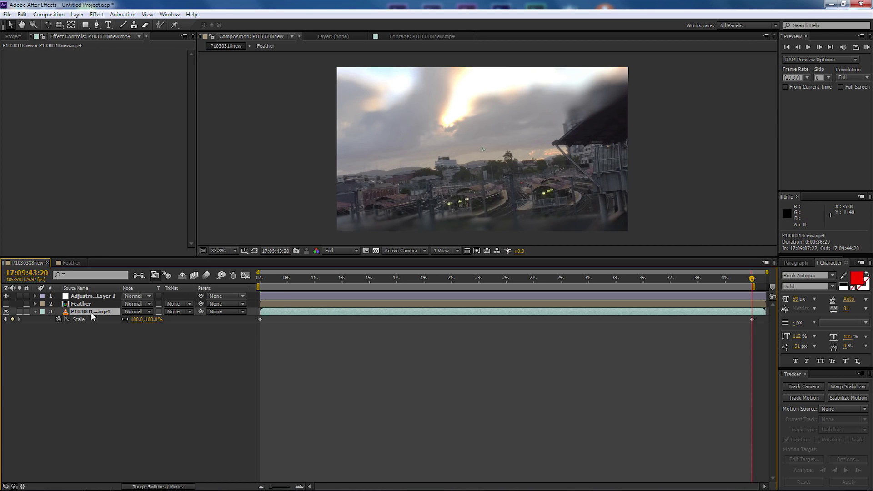
key("p")
left_click(142, 320)
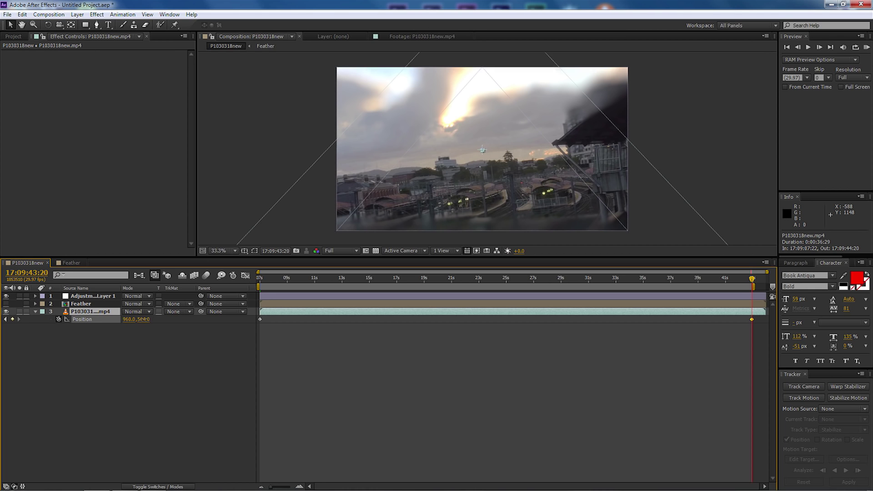
left_click_drag(144, 319, 85, 327)
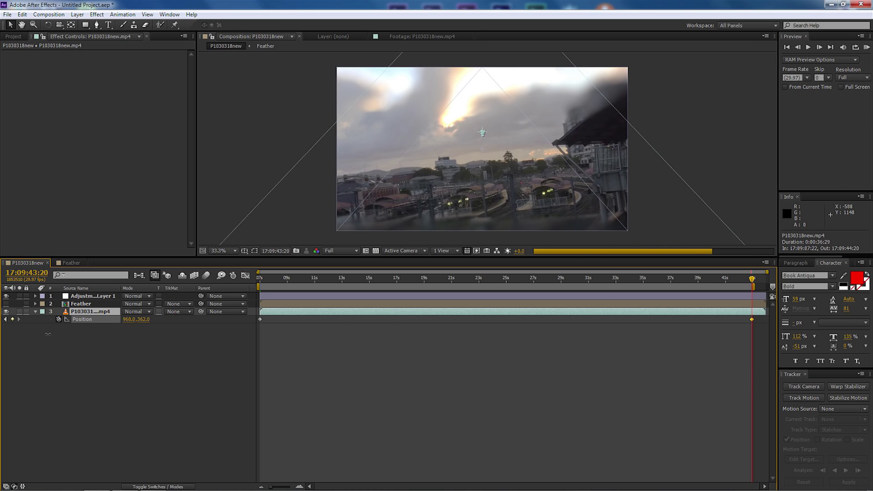
left_click_drag(48, 334, 8, 336)
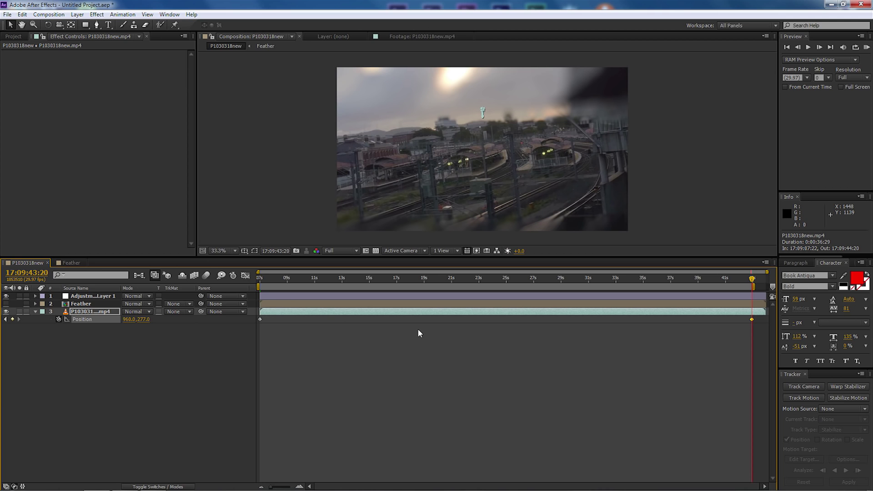
key("KP_0")
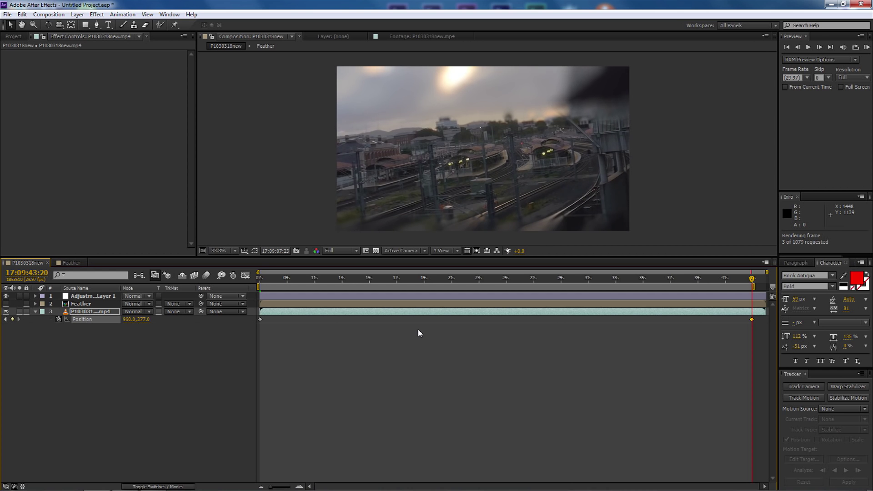
- Stop the preview and add the P1030318new comp to the Render Queue
left_click(77, 422)
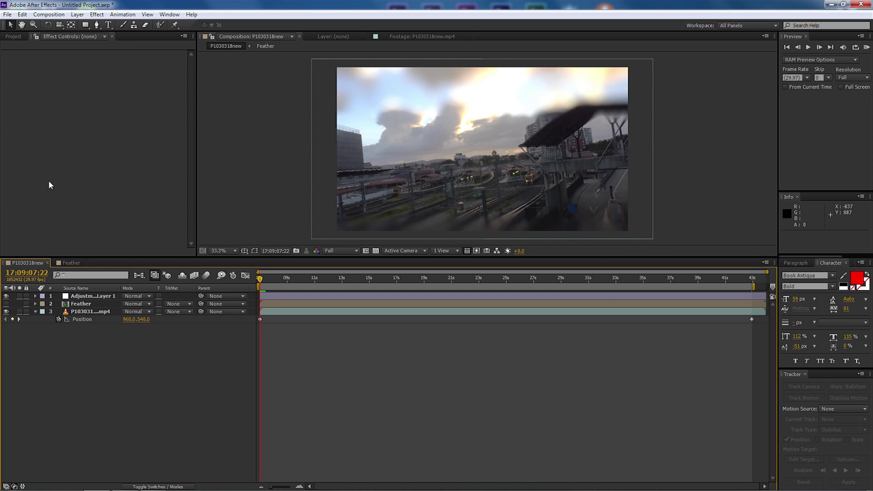
left_click(8, 14)
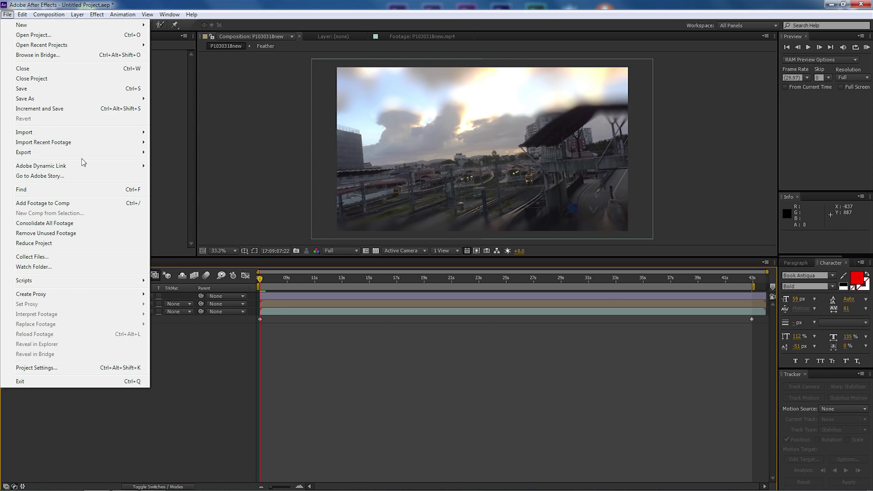
mouse_move(75, 154)
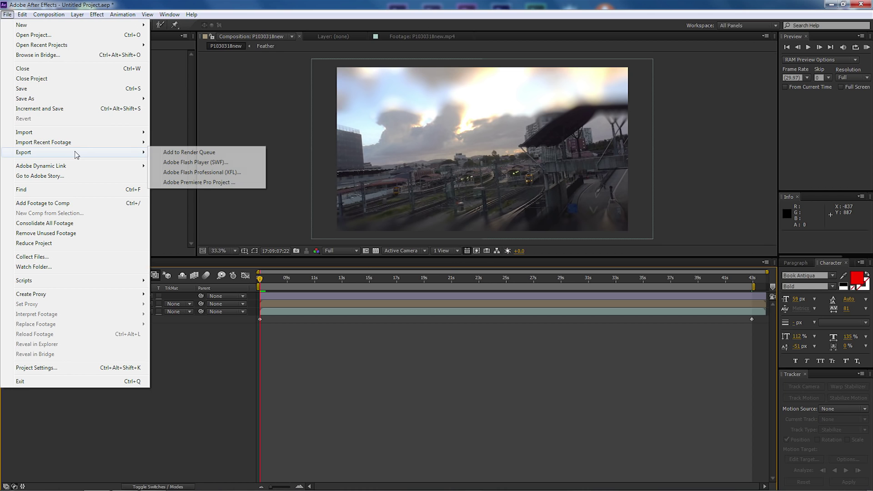
left_click(186, 153)
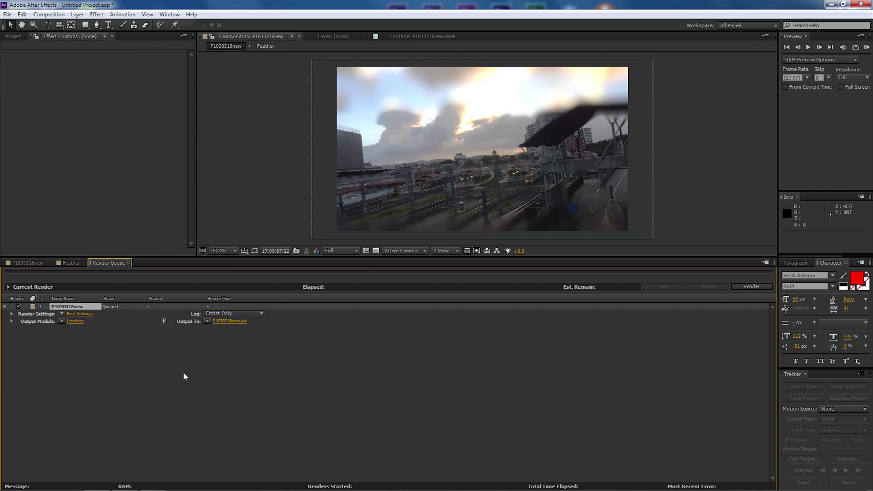
- Set the output module format to H.264 at 15 Mbps
left_click(77, 320)
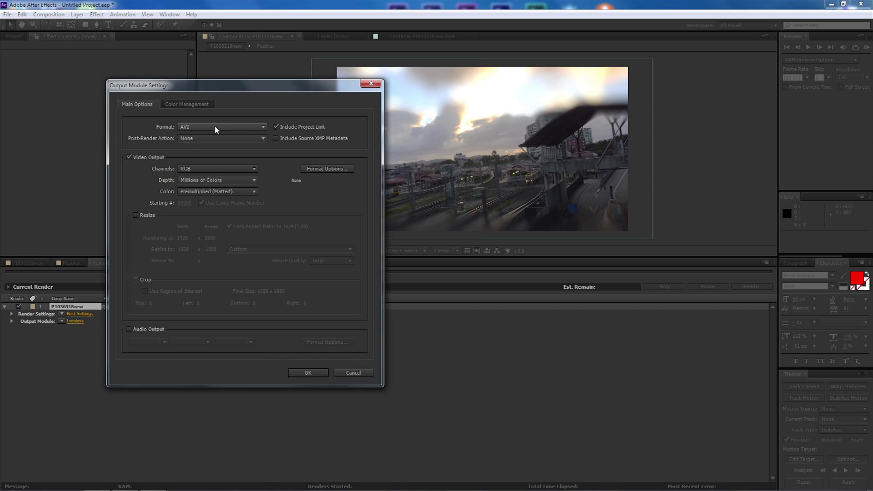
left_click(215, 129)
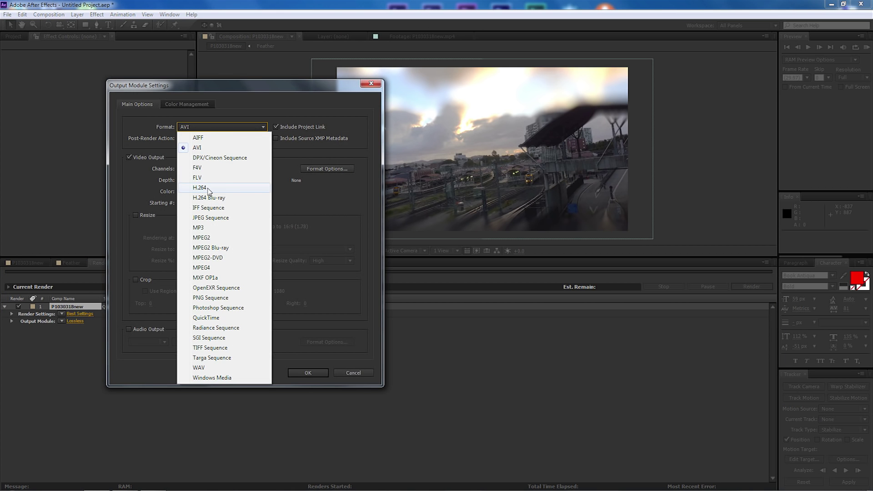
left_click(209, 189)
left_click(327, 168)
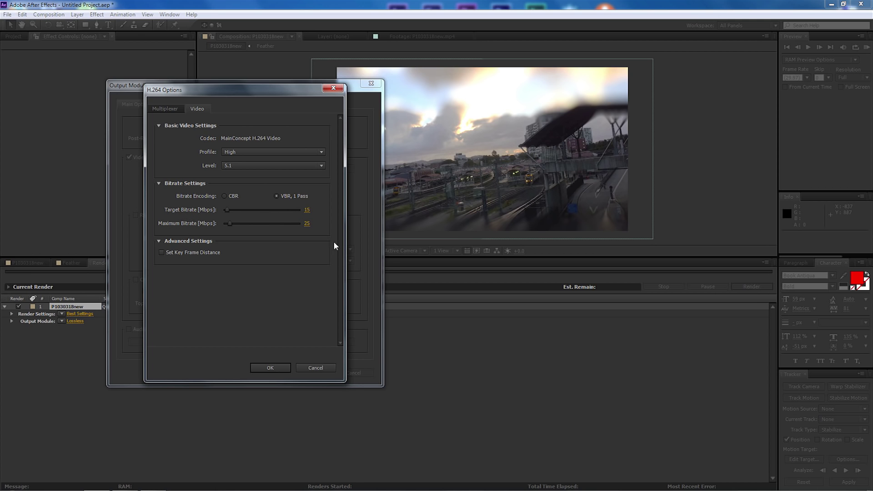
left_click(272, 367)
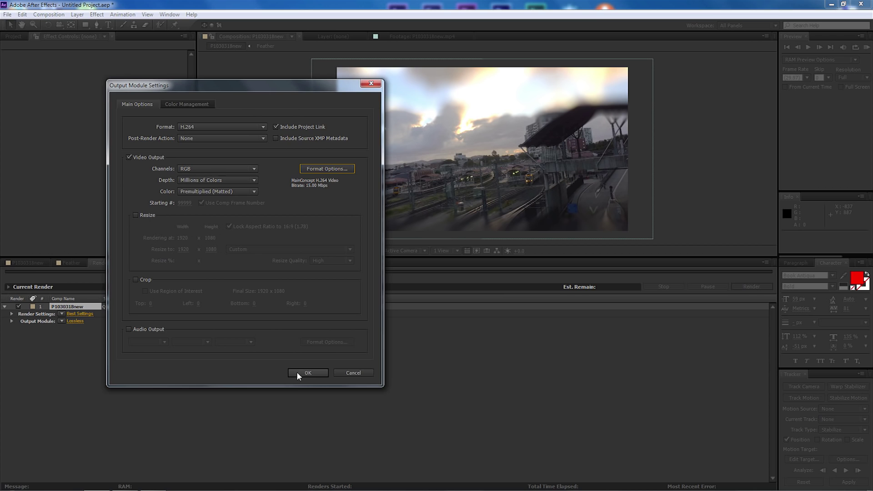
left_click(298, 374)
- Save the render output as 'Train final.mp4' on the Desktop
left_click(306, 373)
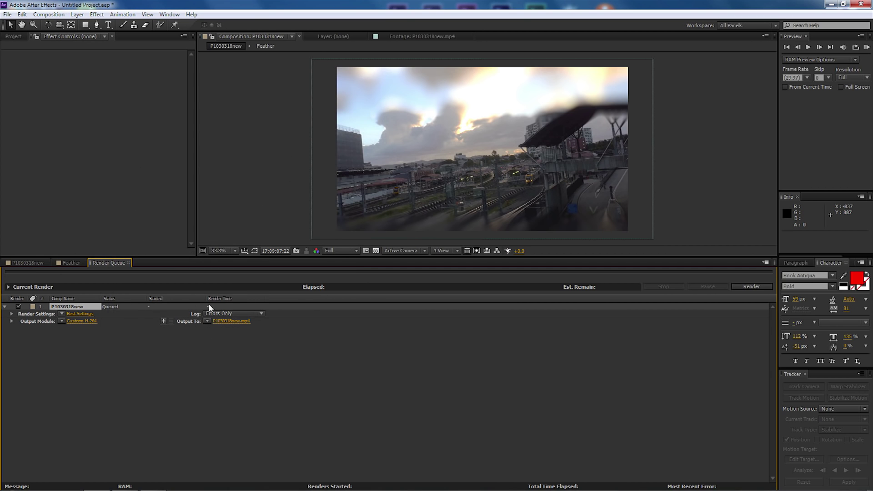
left_click(232, 321)
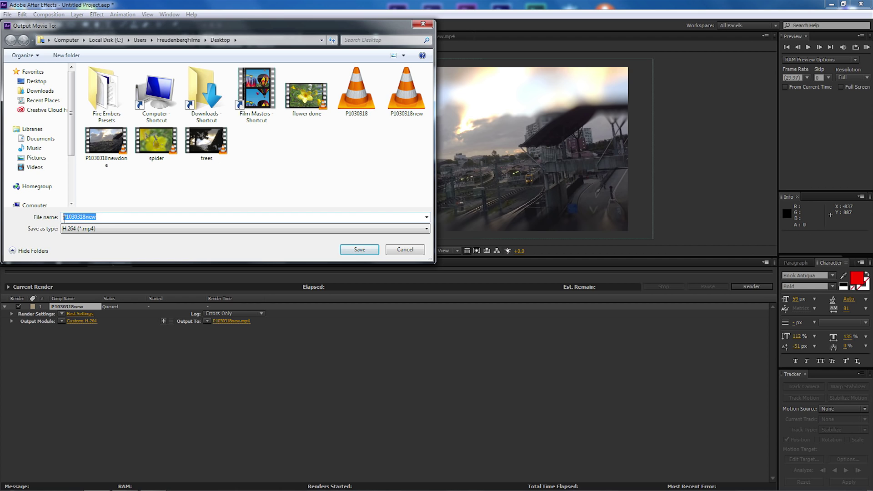
type("Train final")
left_click(359, 250)
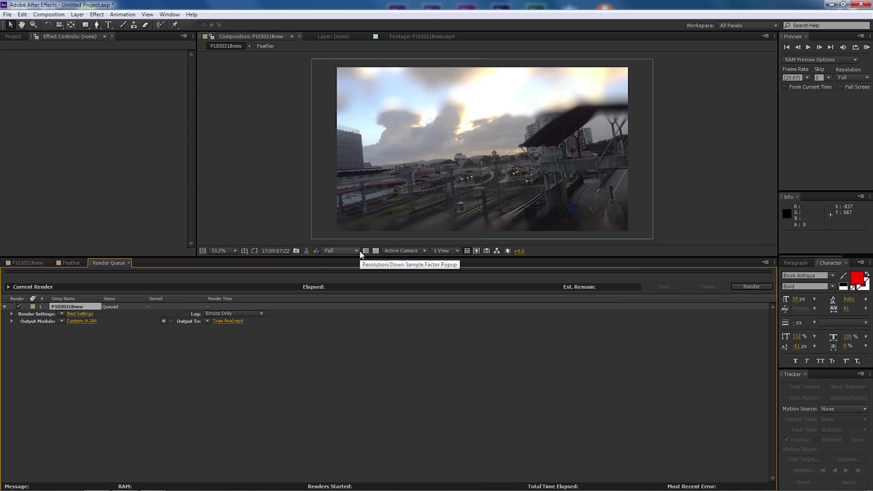